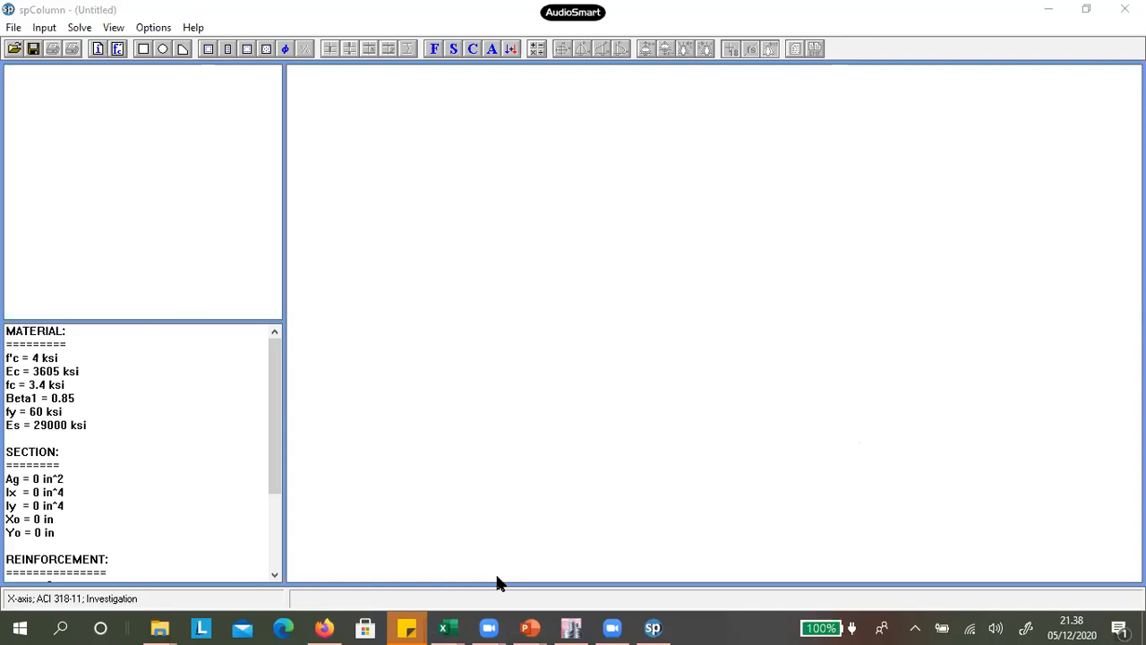
Switch to Book2 in Excel and copy the first Column Forces data row, column C26 under Comb3.4 TH Min
click(571, 627)
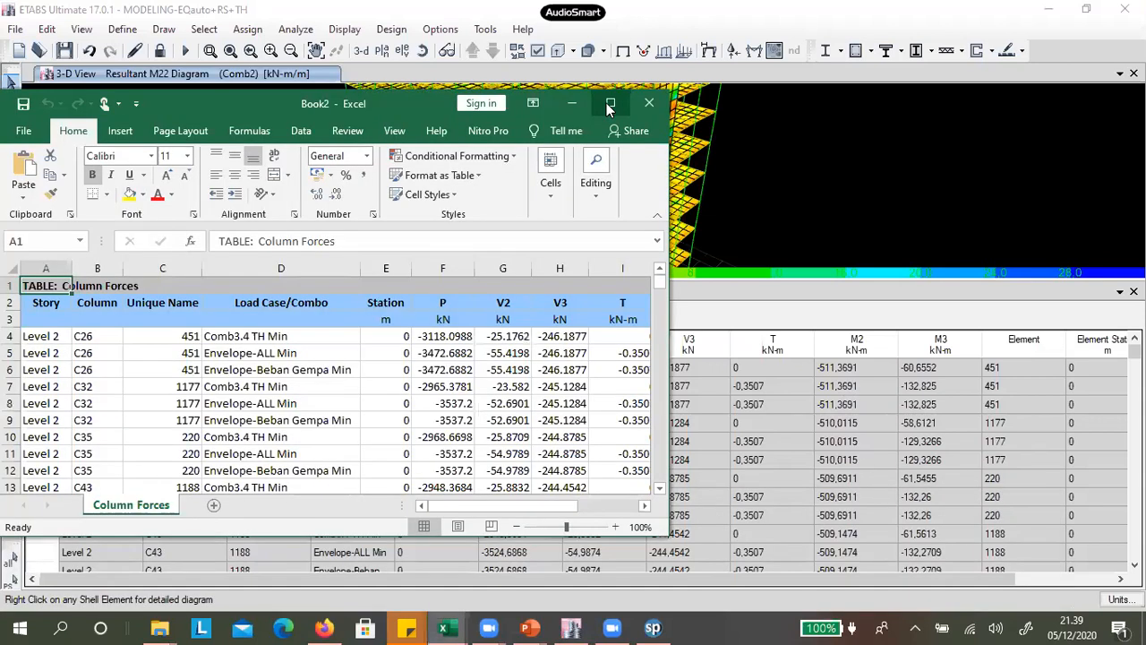
click(609, 108)
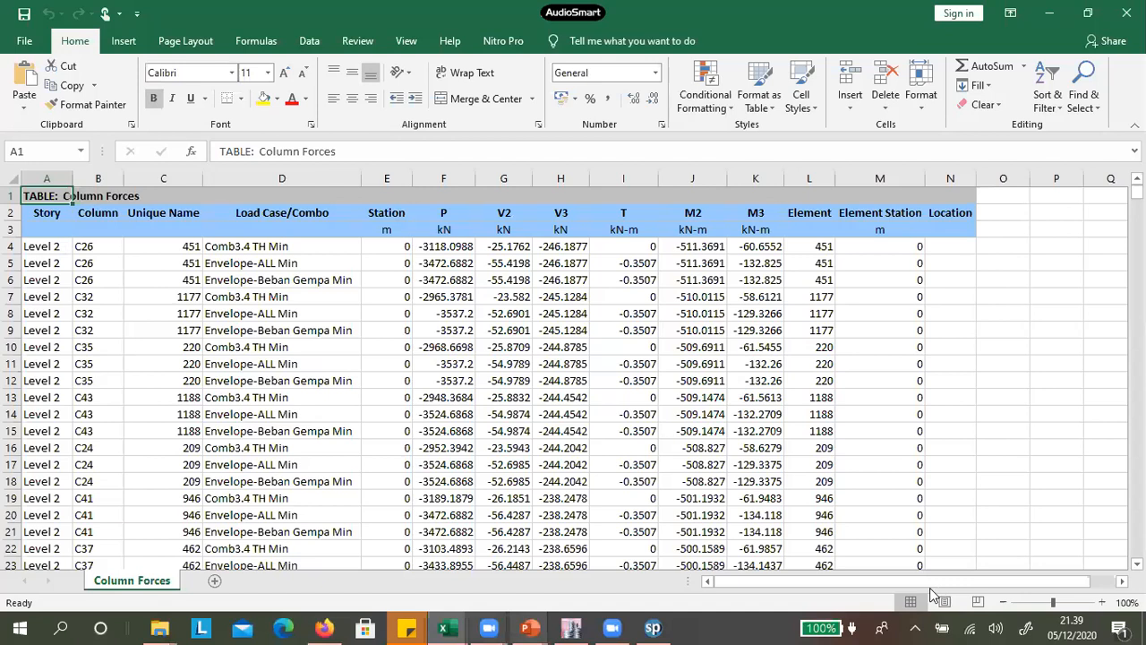
click(68, 250)
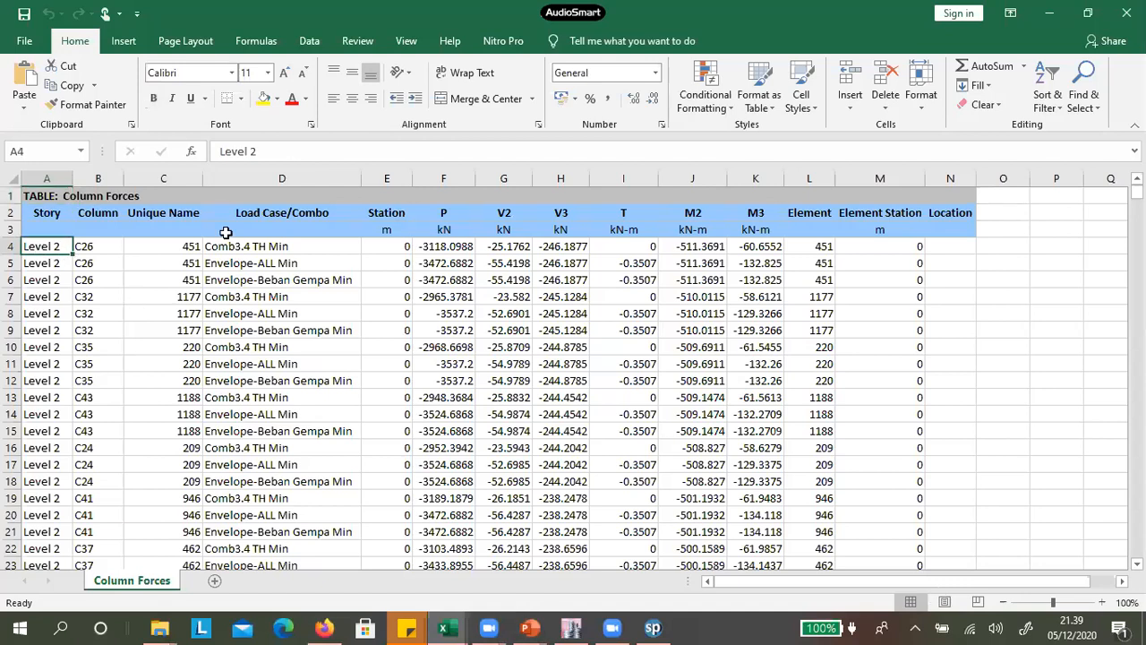
key(Down)
key(Down)
key(Down)
key(Right)
drag(47, 246, 929, 252)
key(ctrl+c)
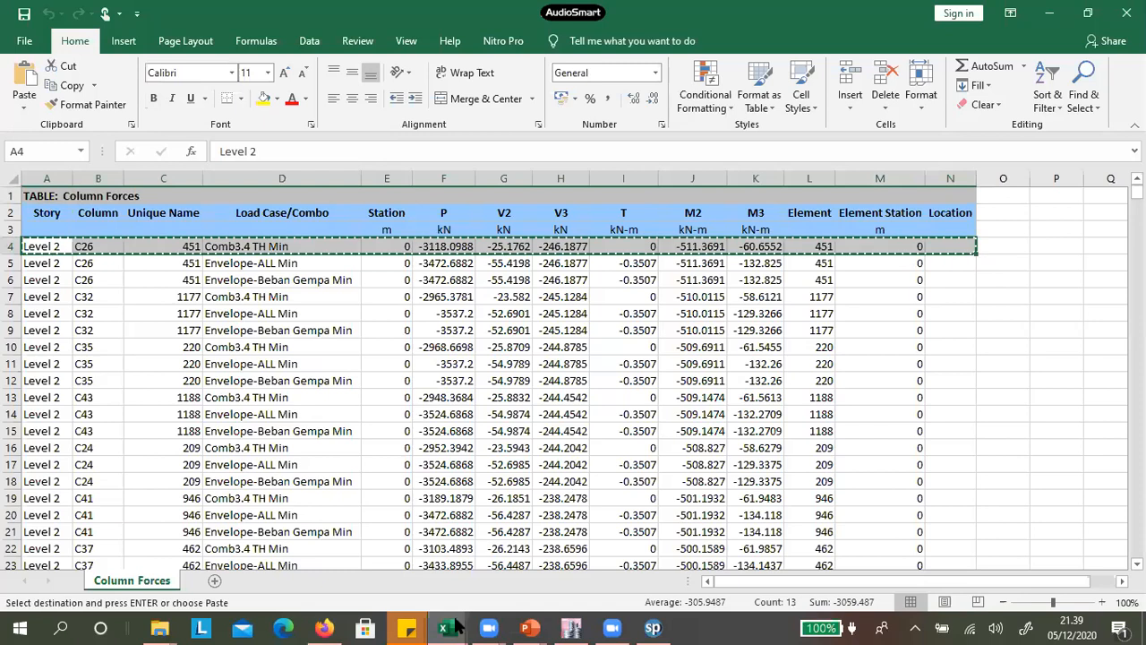
Paste the copied row into row 5 of Book1 and highlight its M2 value in yellow
mouse_move(455, 627)
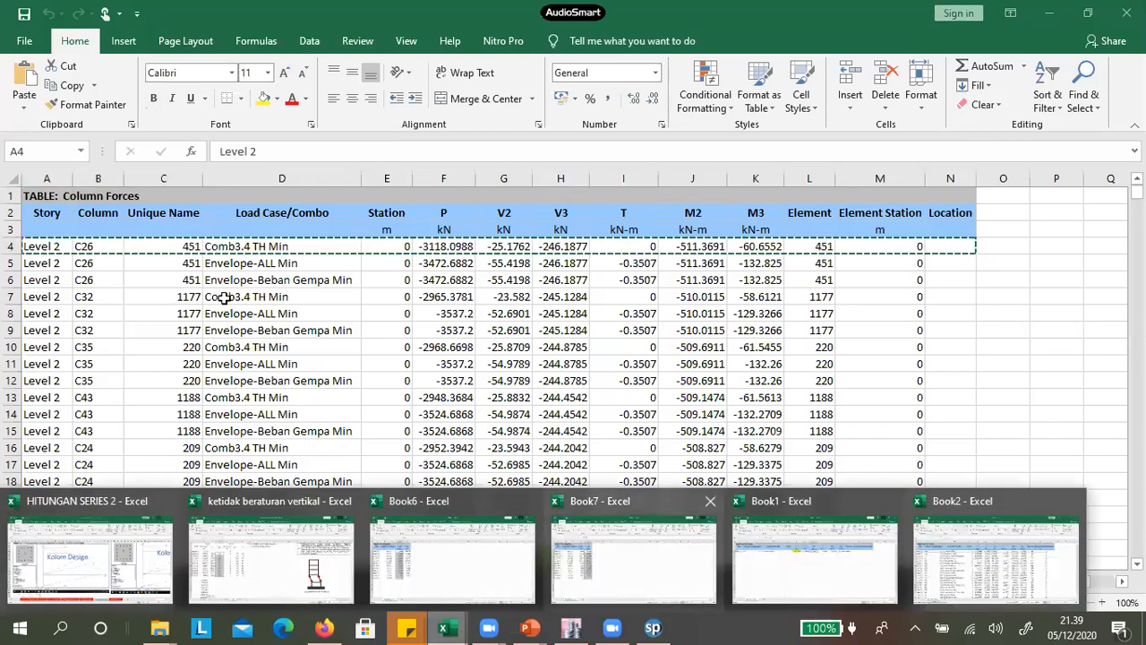
click(633, 559)
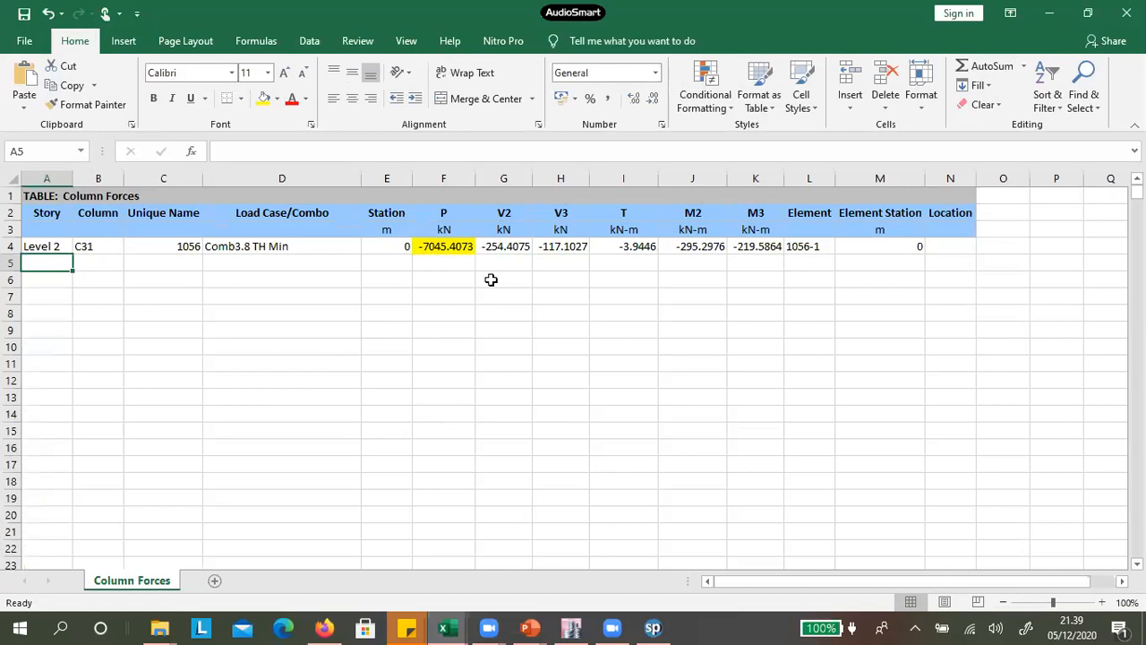
key(ctrl+v)
click(692, 265)
click(263, 97)
click(466, 366)
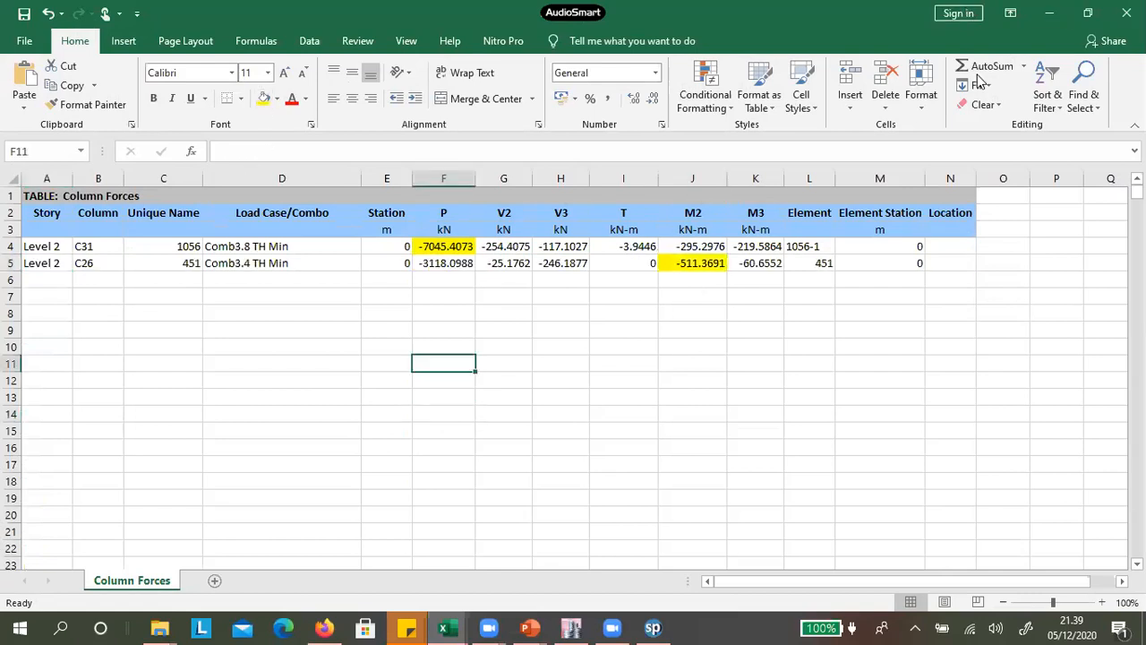
Switch to ETABS, sort the Column Forces table by M3 in ascending order, and browse the sorted rows
key(alt+Tab)
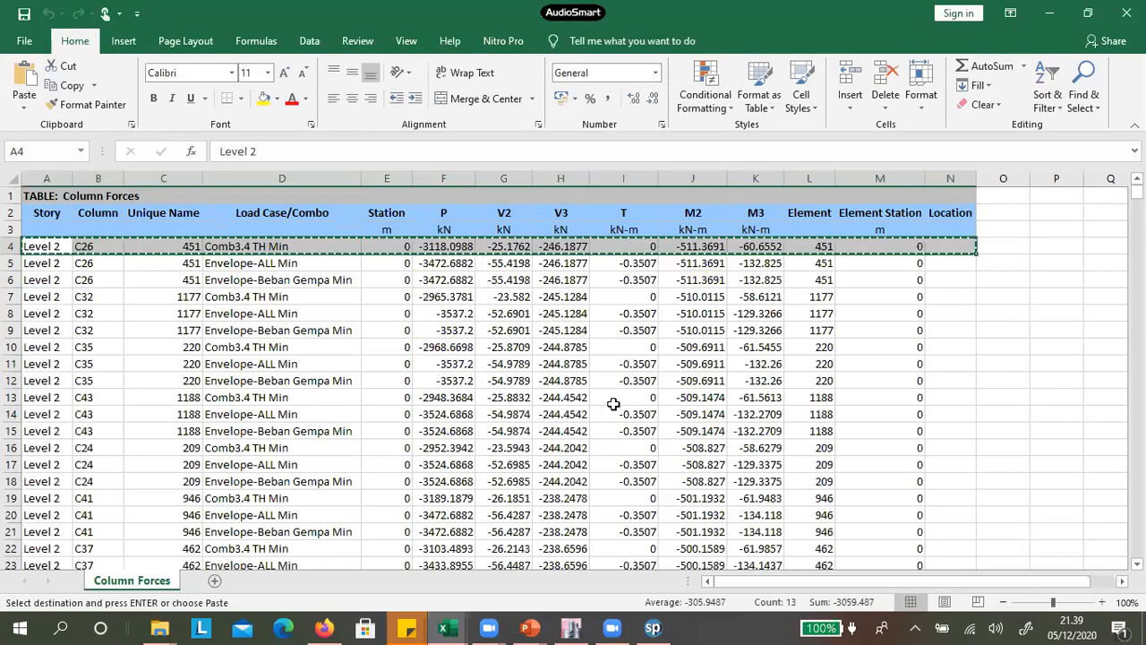
key(alt+Tab)
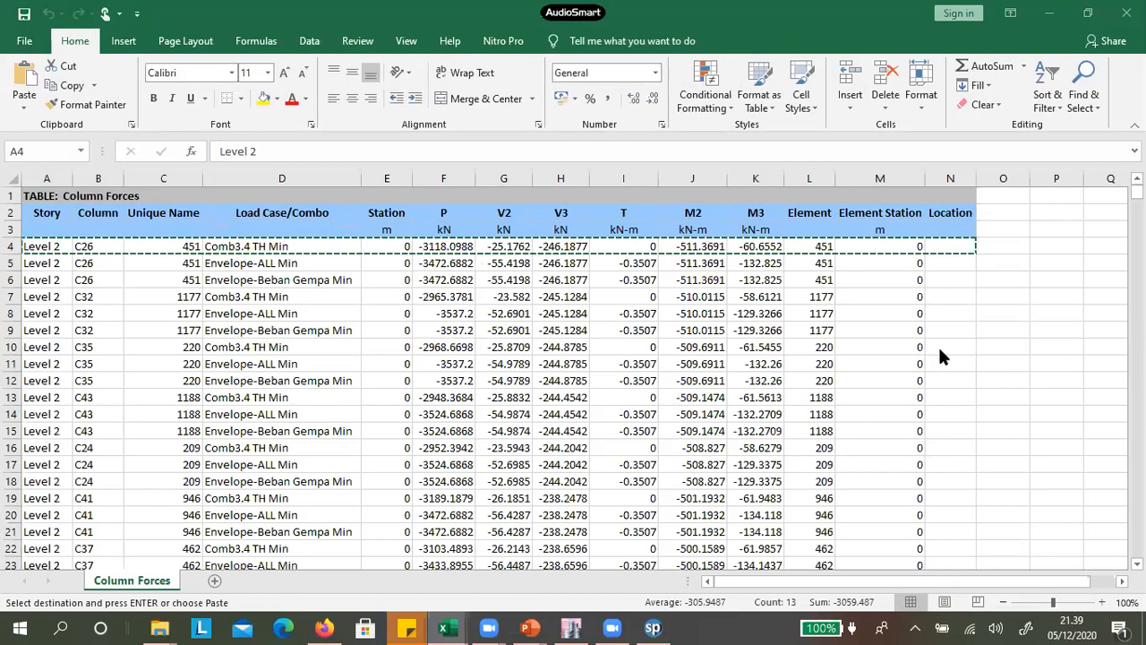
key(alt+Tab)
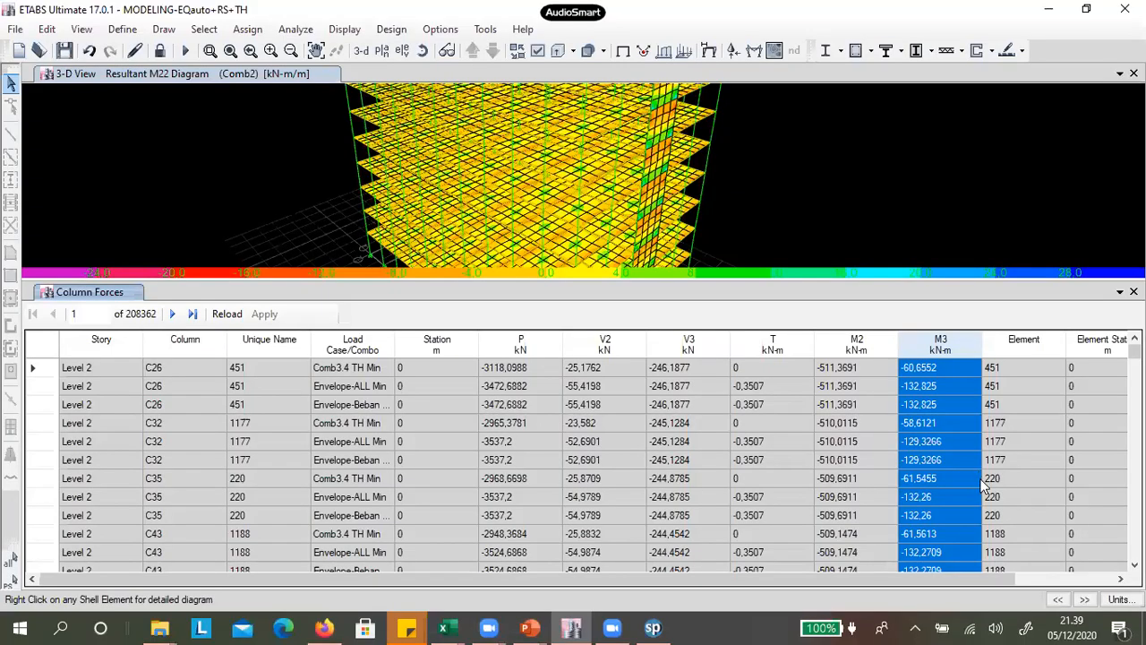
right_click(942, 348)
click(981, 480)
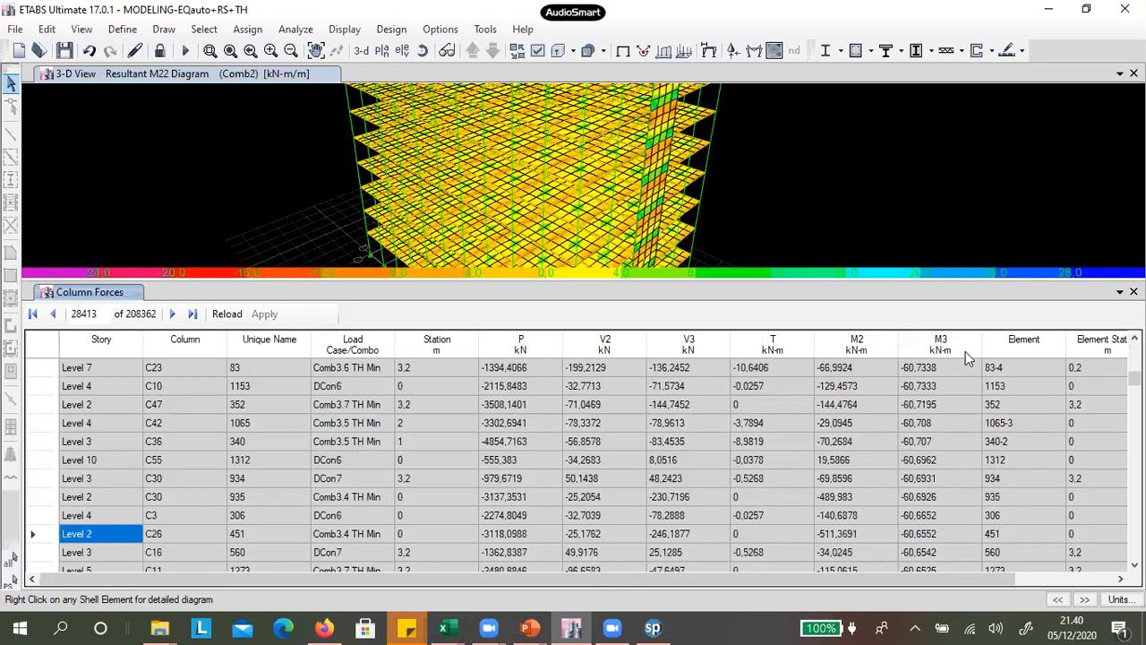
scroll(576, 460, up, 6)
drag(1135, 378, 1135, 551)
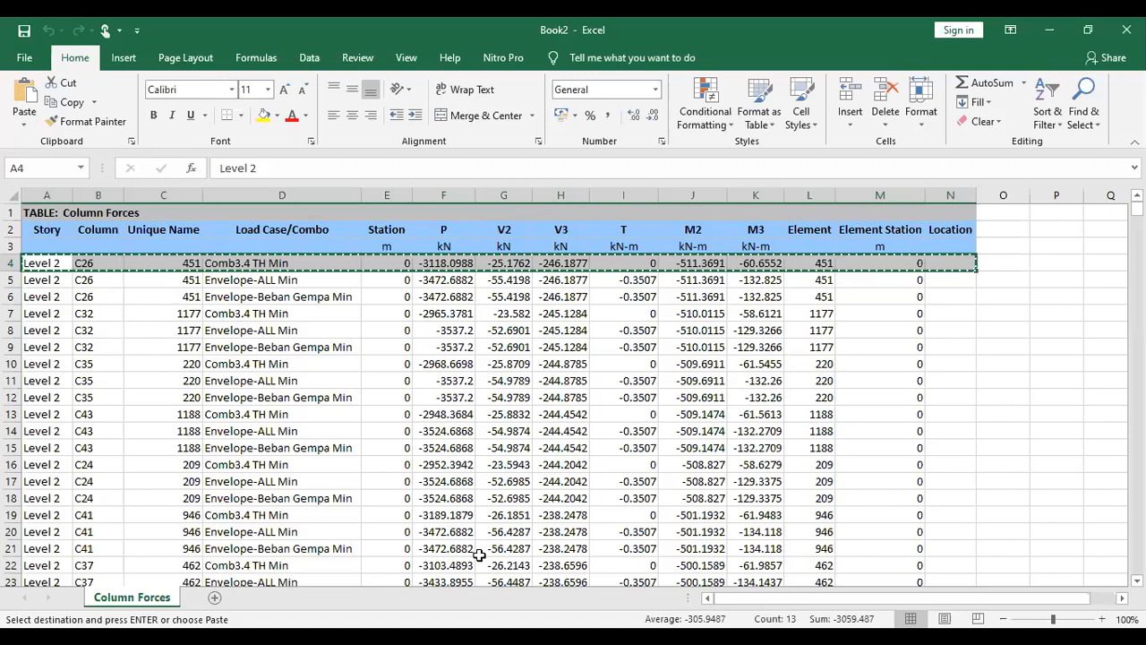
Return to Book1 in Excel and enter 355 in cell K6 under M3
click(763, 583)
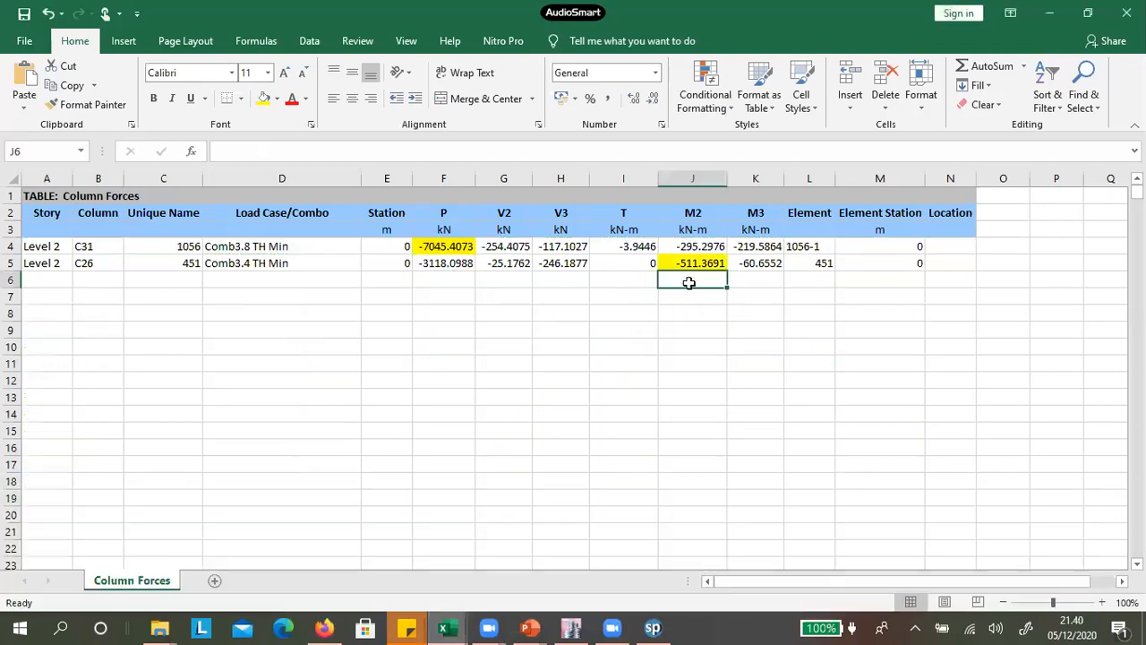
click(772, 279)
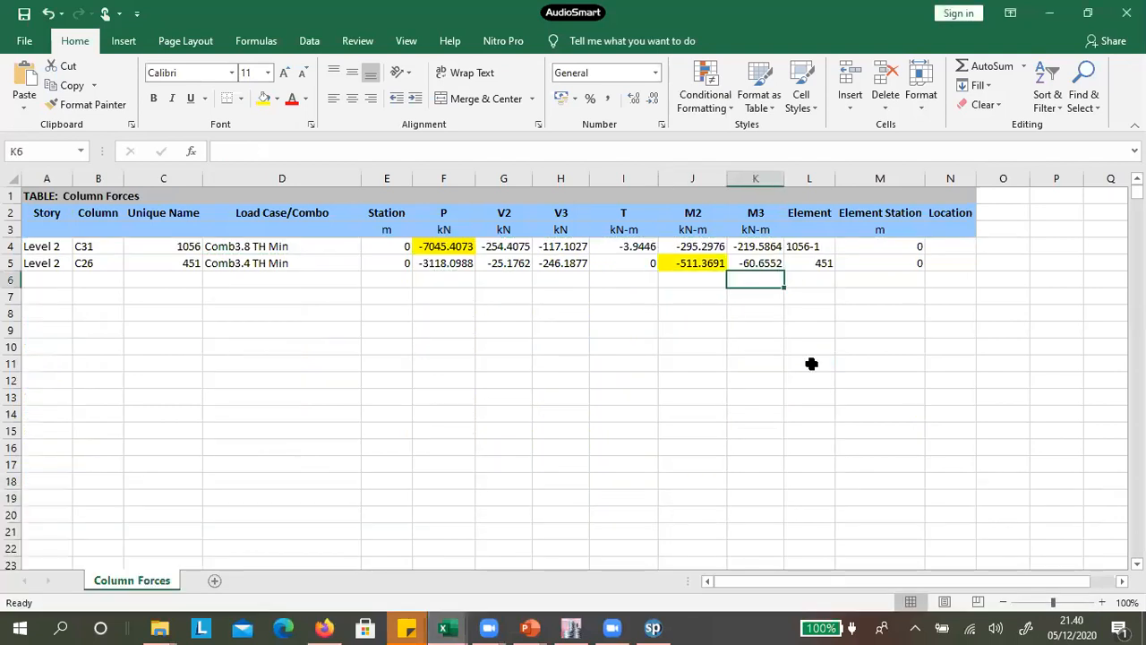
text(355)
drag(867, 387, 817, 360)
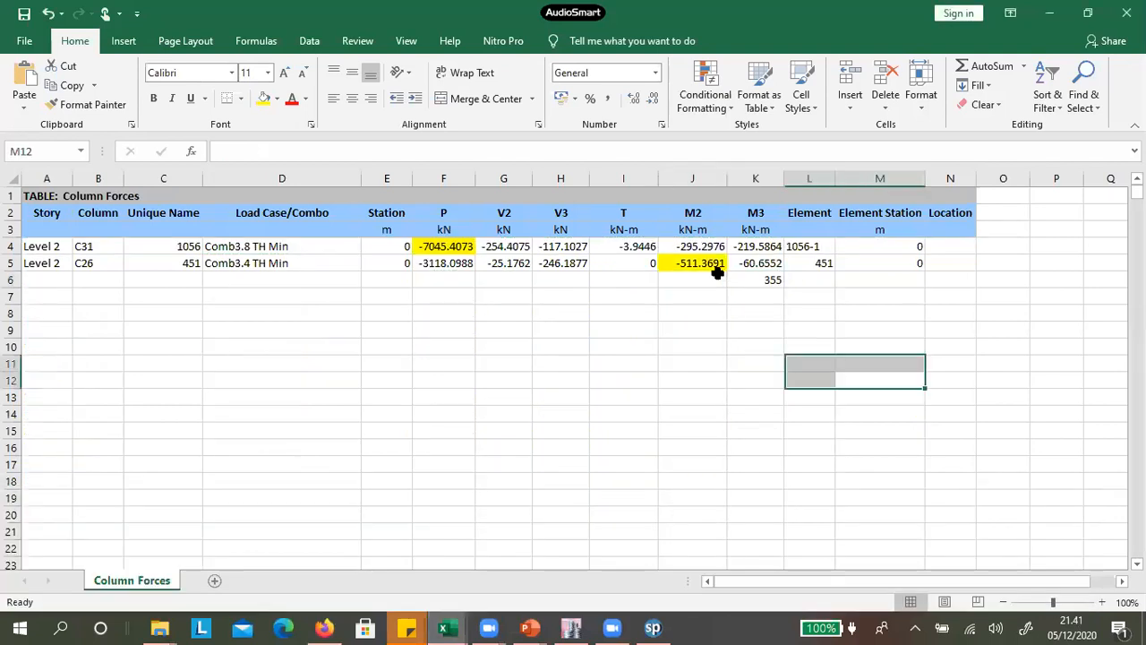
Compare the governing P, M2 and M3 values collected in the Column Forces sheet
click(708, 267)
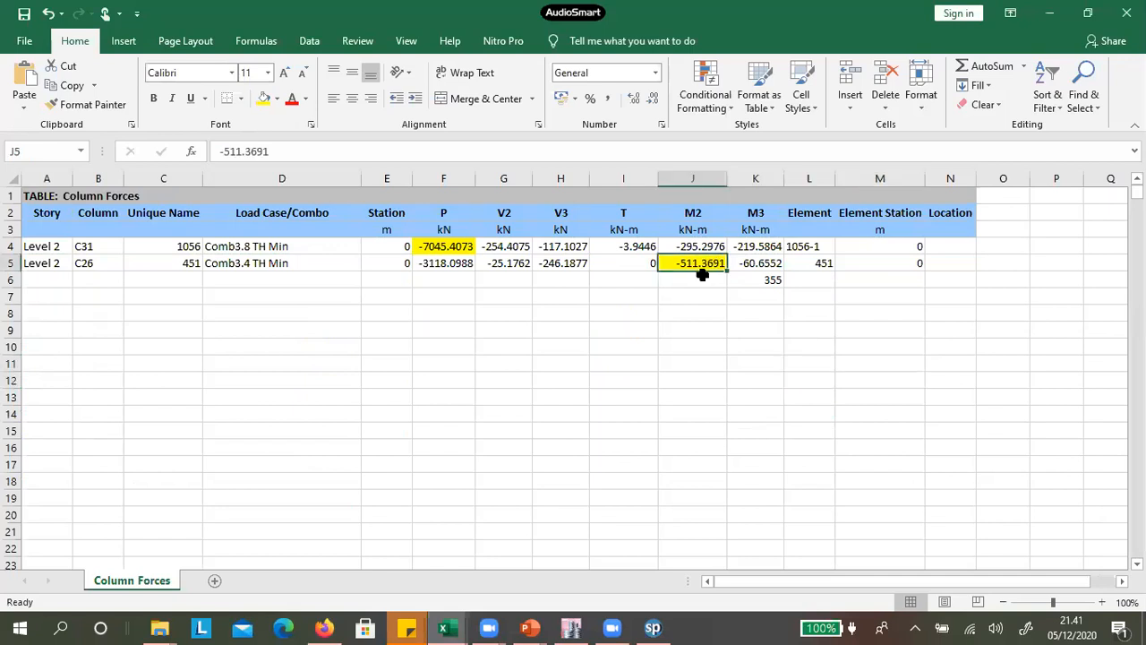
drag(772, 219, 772, 273)
click(768, 278)
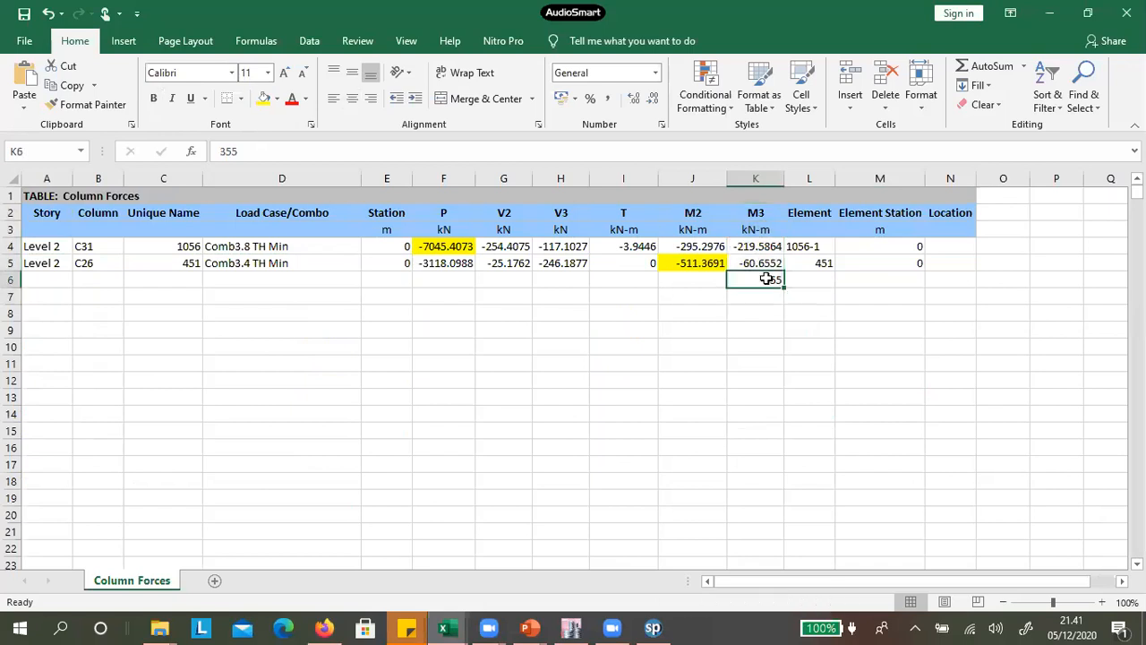
drag(695, 215, 690, 260)
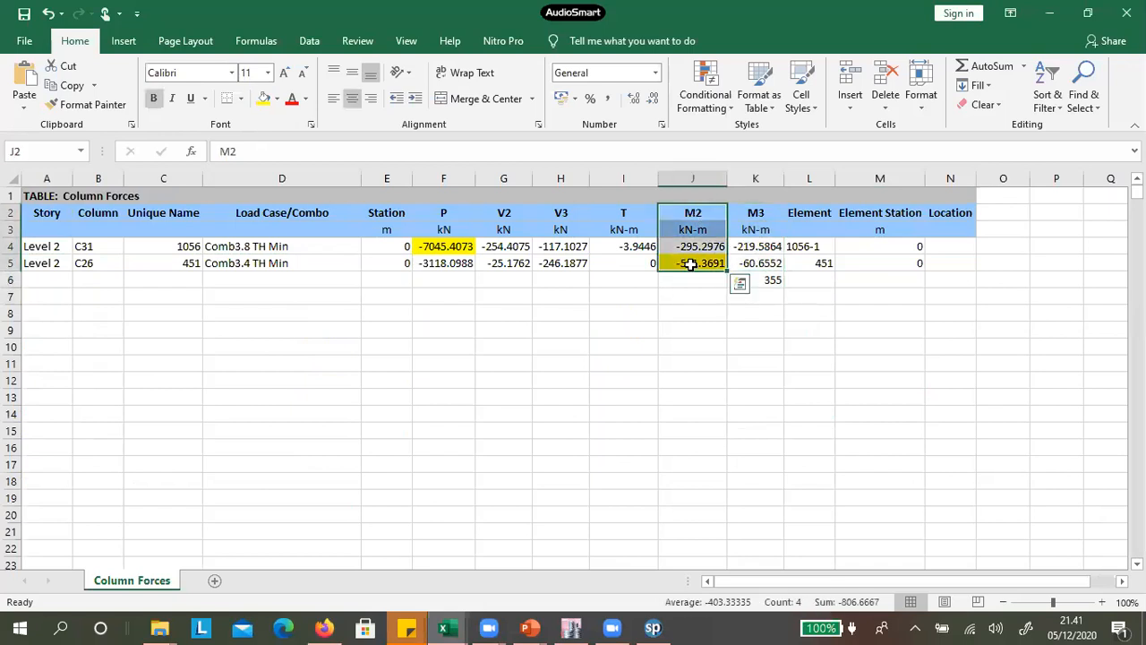
click(681, 269)
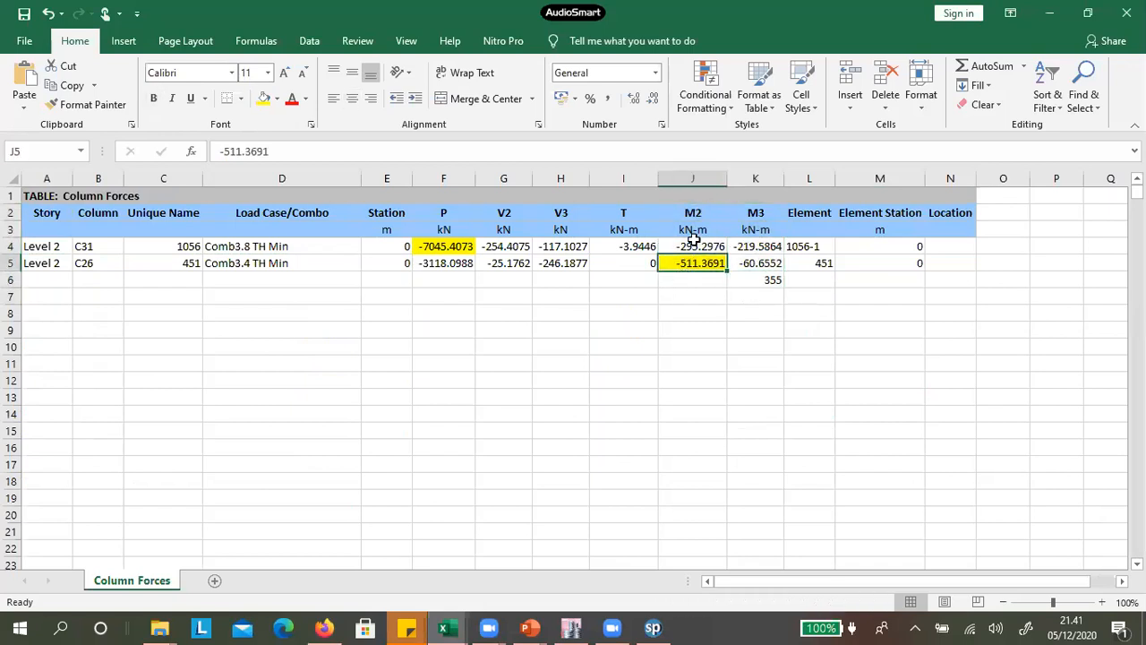
click(456, 245)
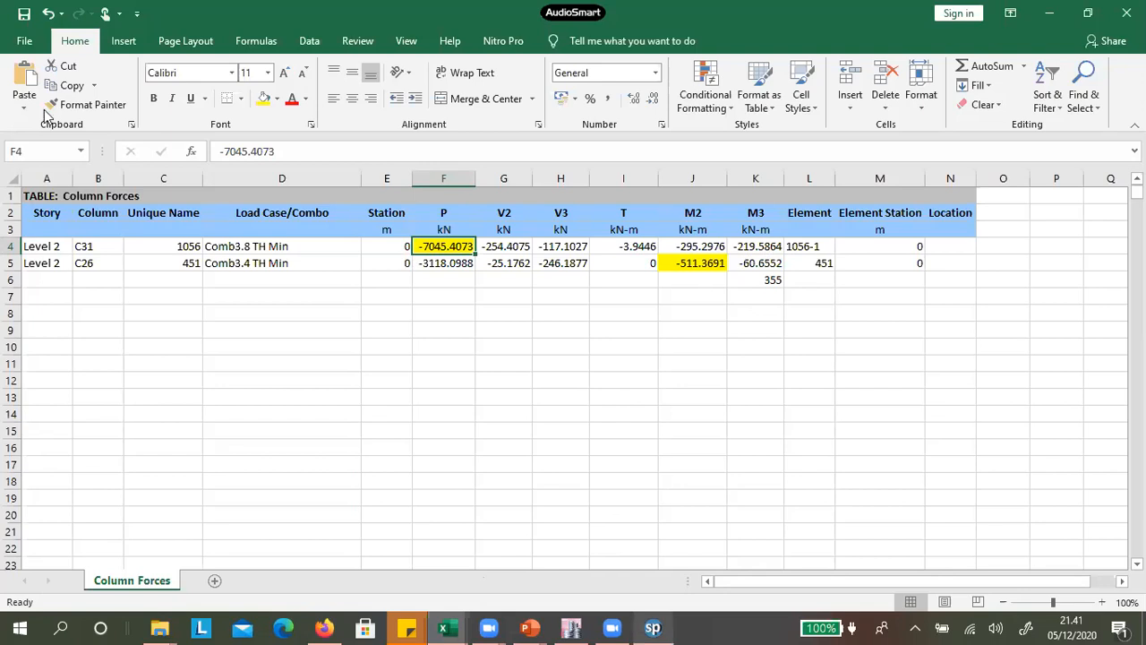
Switch to spColumn and set the general information to project Latihan, column 60x60 and metric units
click(35, 31)
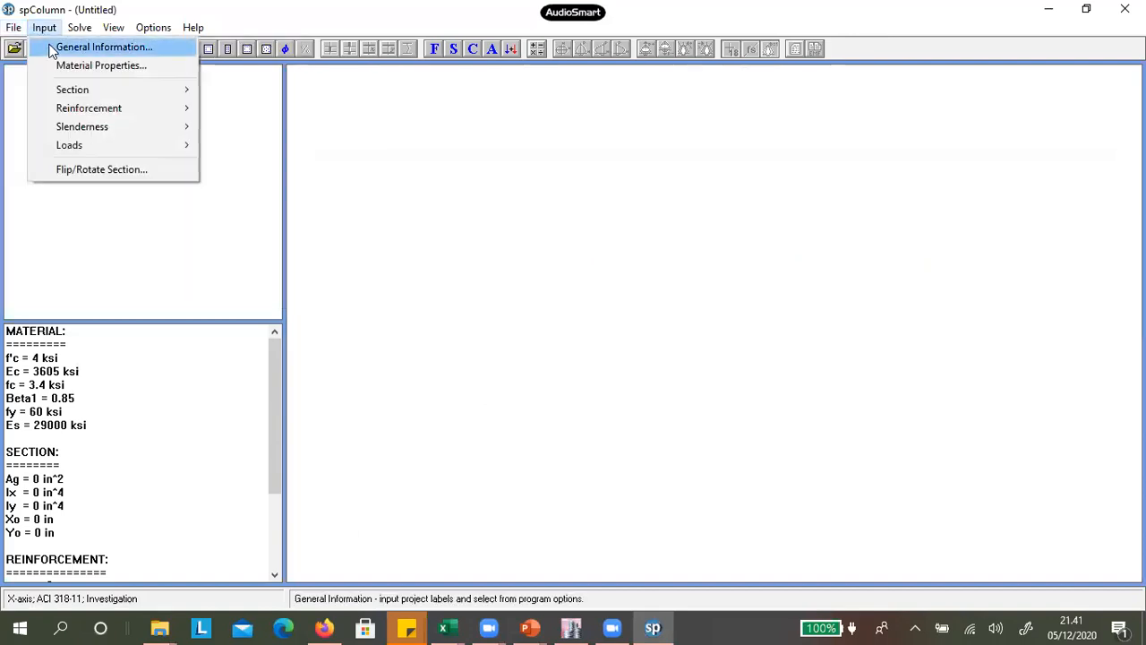
key(Return)
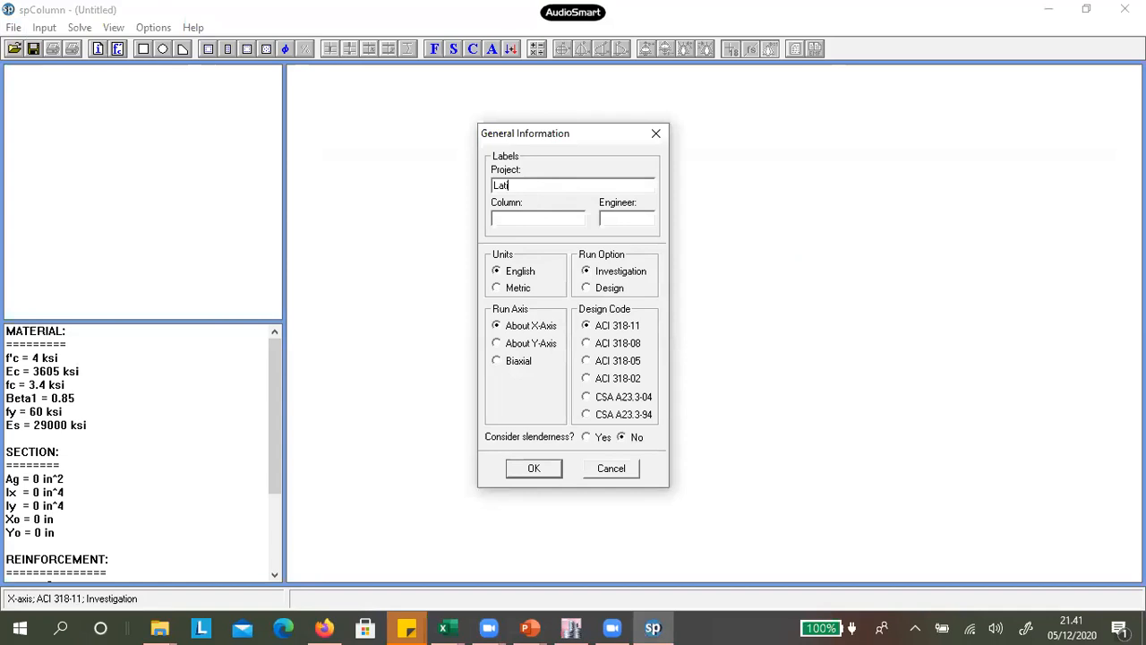
text(Latihan600)
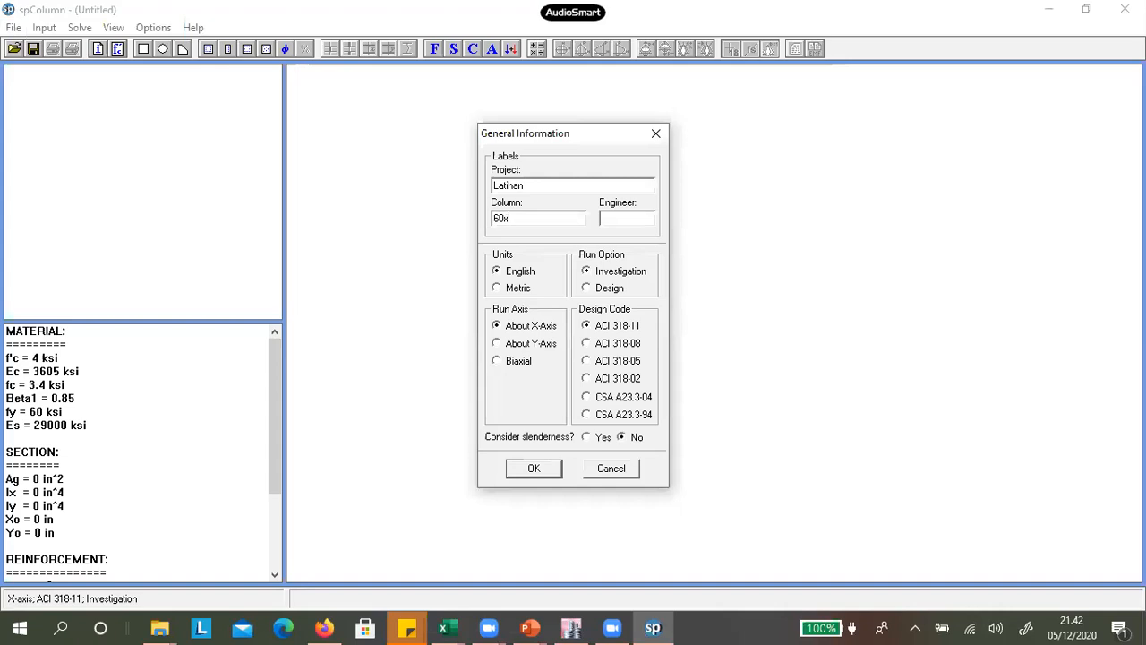
text(60)
click(607, 218)
click(550, 469)
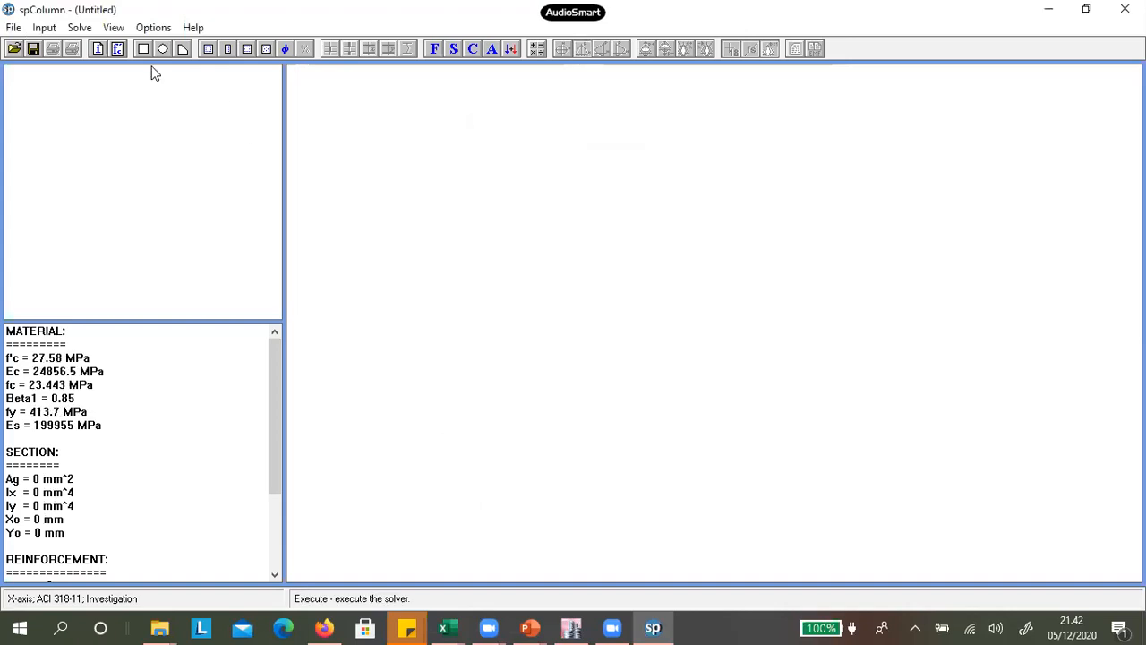
Set the material properties to concrete strength f'c 35 MPa and reinforcing steel strength fy 490 MPa
click(44, 27)
click(65, 66)
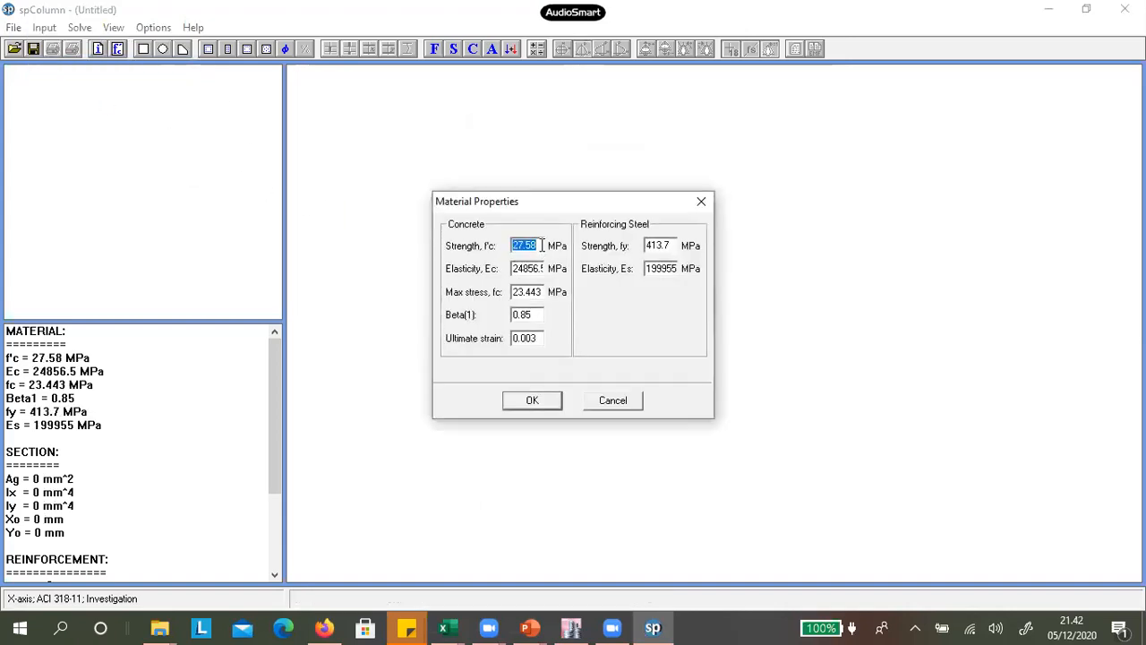
text(35)
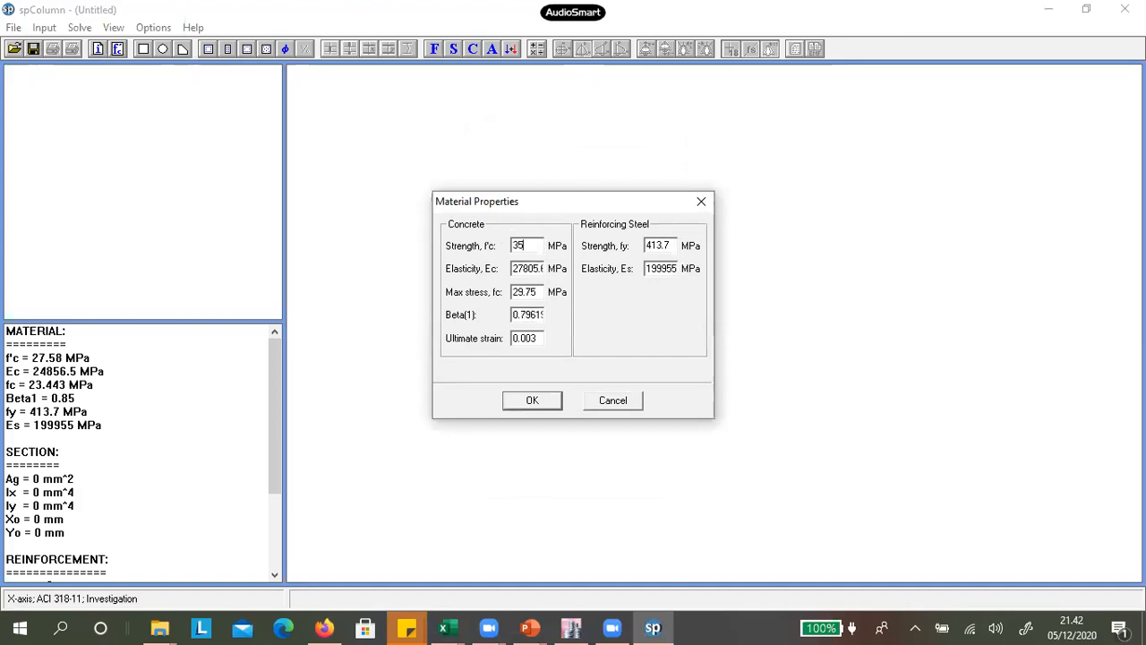
drag(678, 245, 607, 259)
text(4)
key(Return)
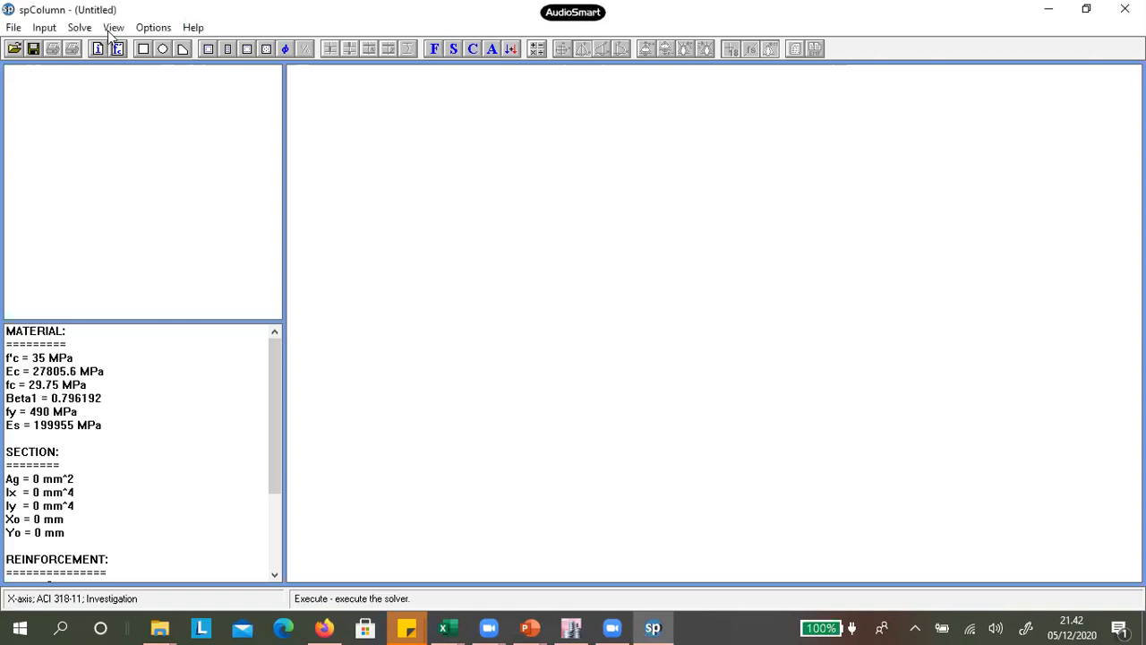
Define a rectangular column section 600 mm wide and 600 mm deep
click(49, 30)
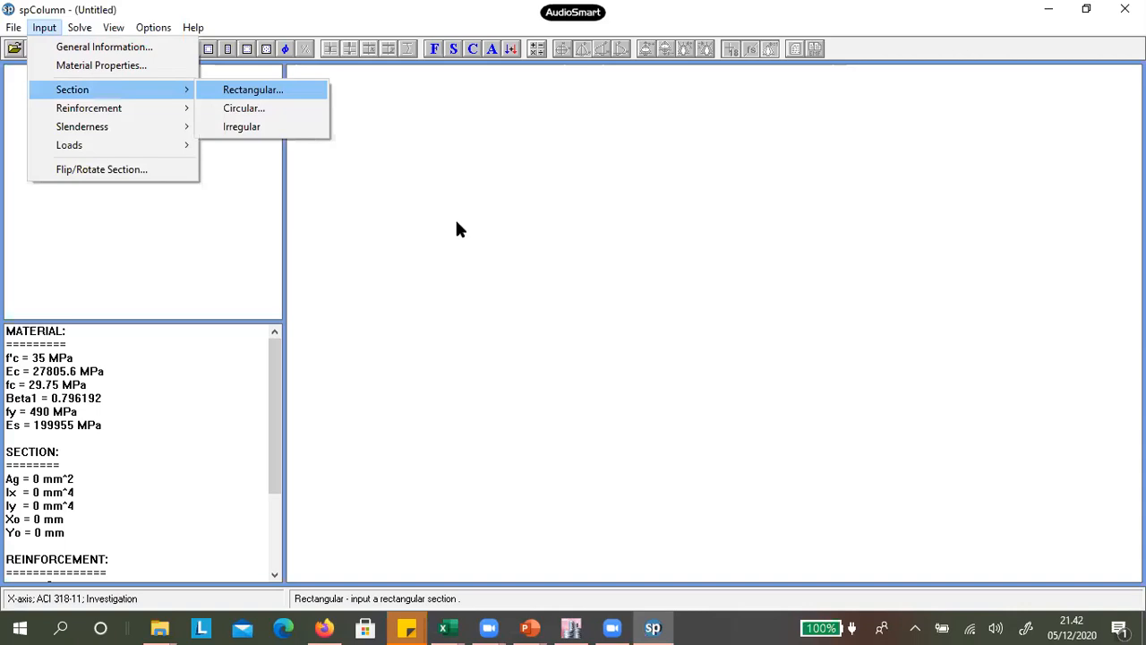
click(555, 292)
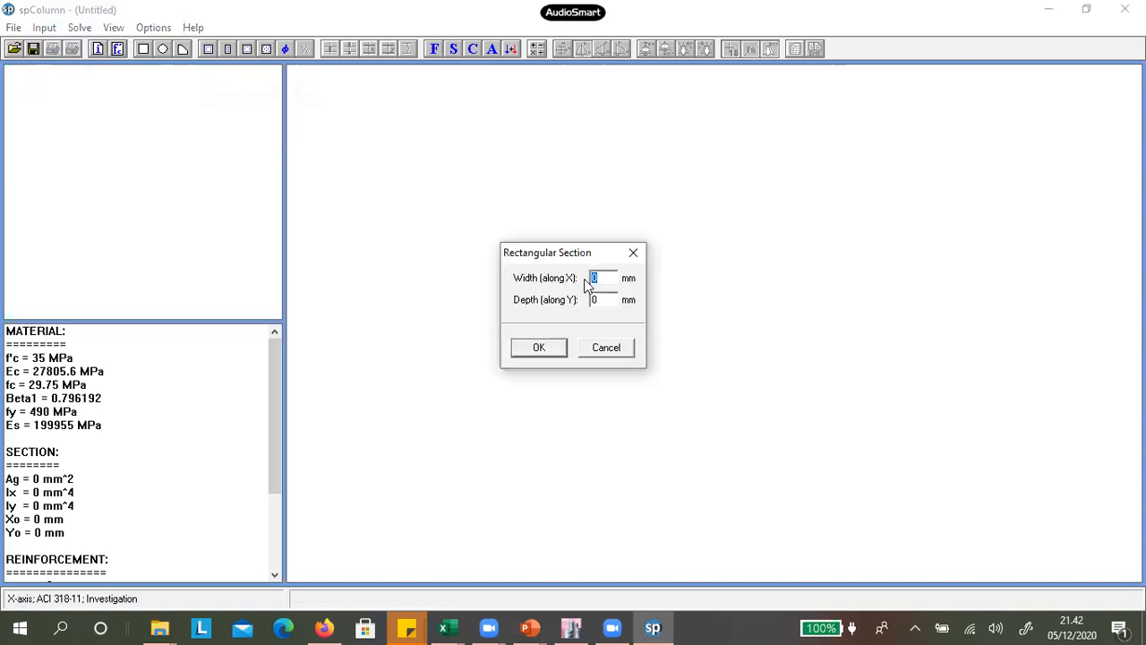
text(600)
key(Tab)
text(600)
key(Return)
Open the All Sides Equal reinforcement definition for the rectangular section
click(47, 30)
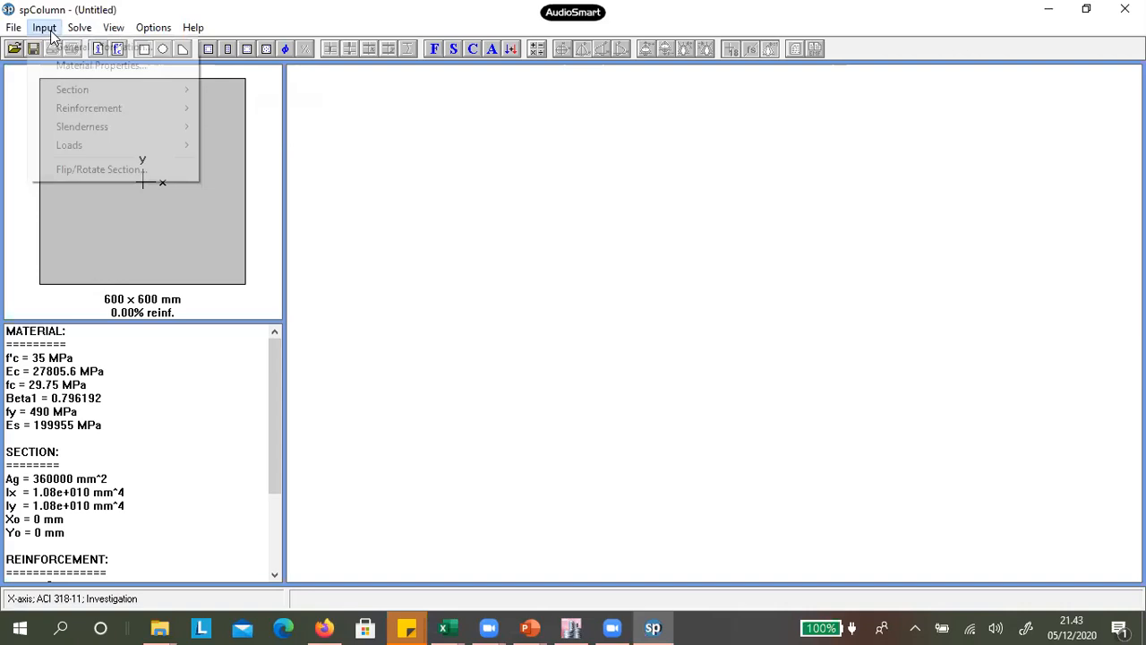
mouse_move(78, 108)
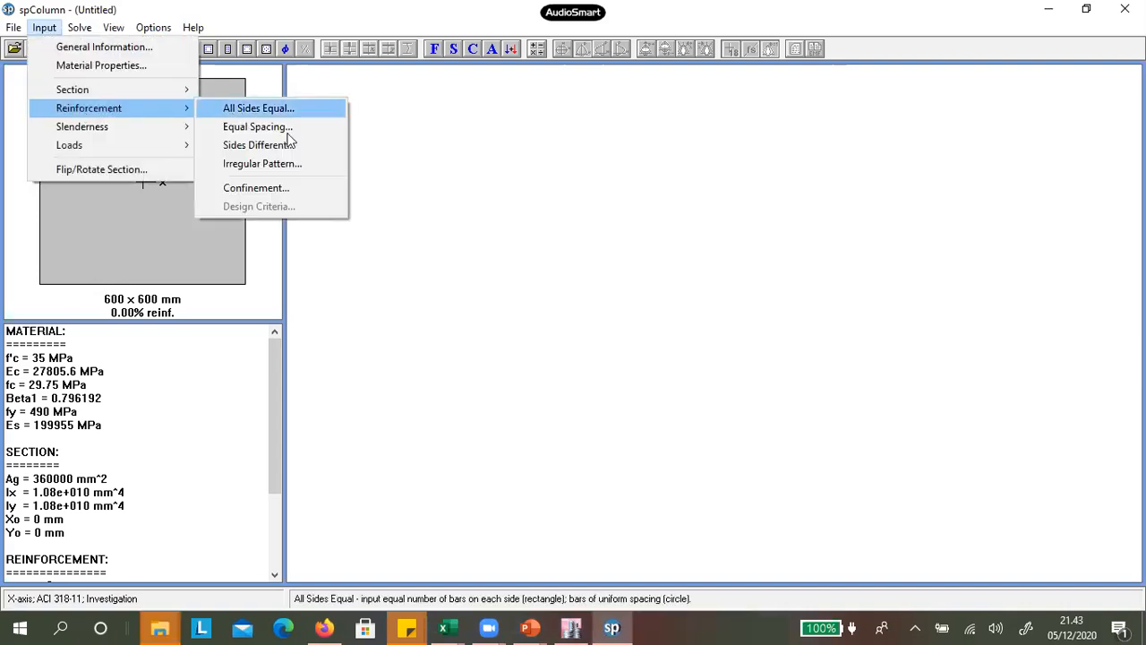
key(Return)
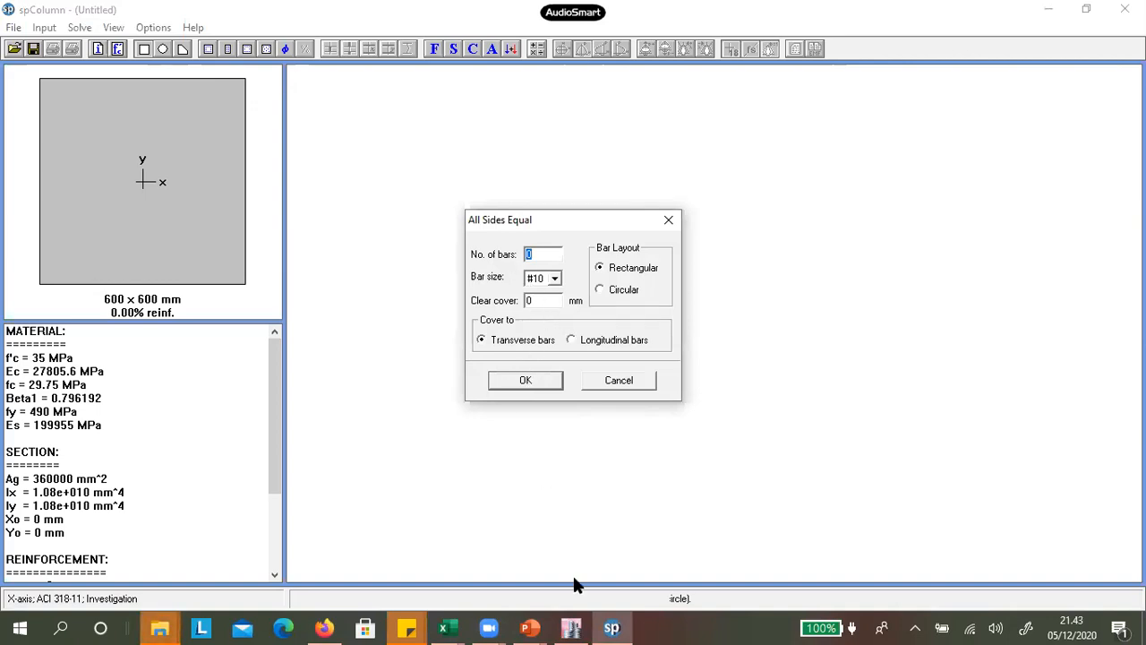
Switch to the HITUNGAN SERIES 2 workbook and check the main reinforcement design in the Tulangan Kolom sheet
mouse_move(452, 618)
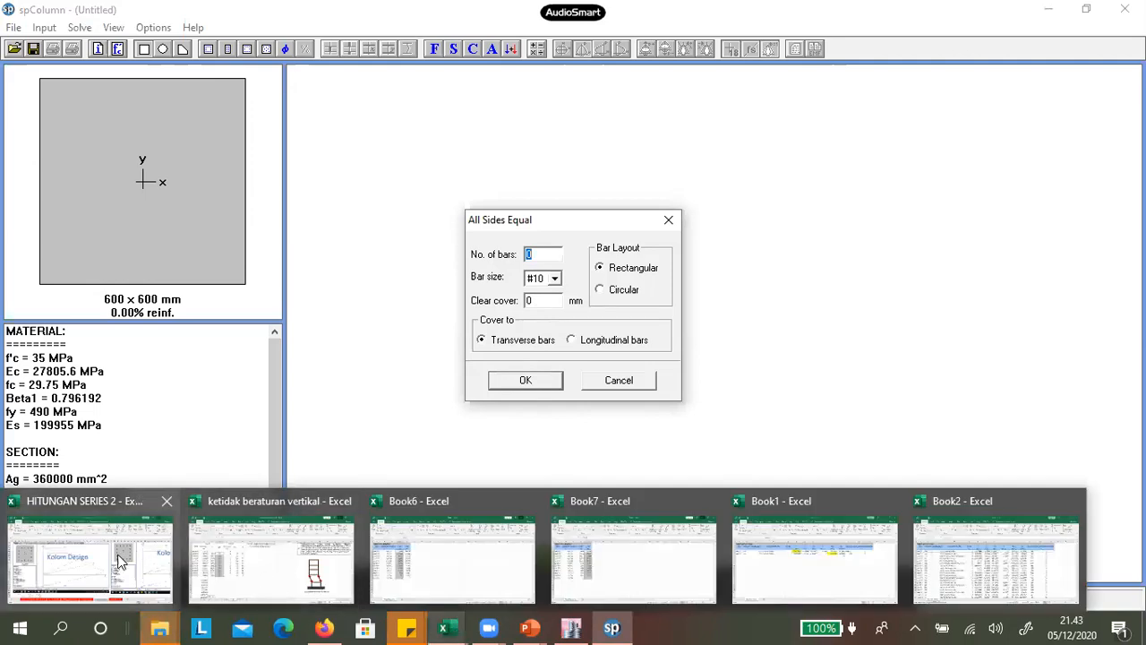
click(144, 573)
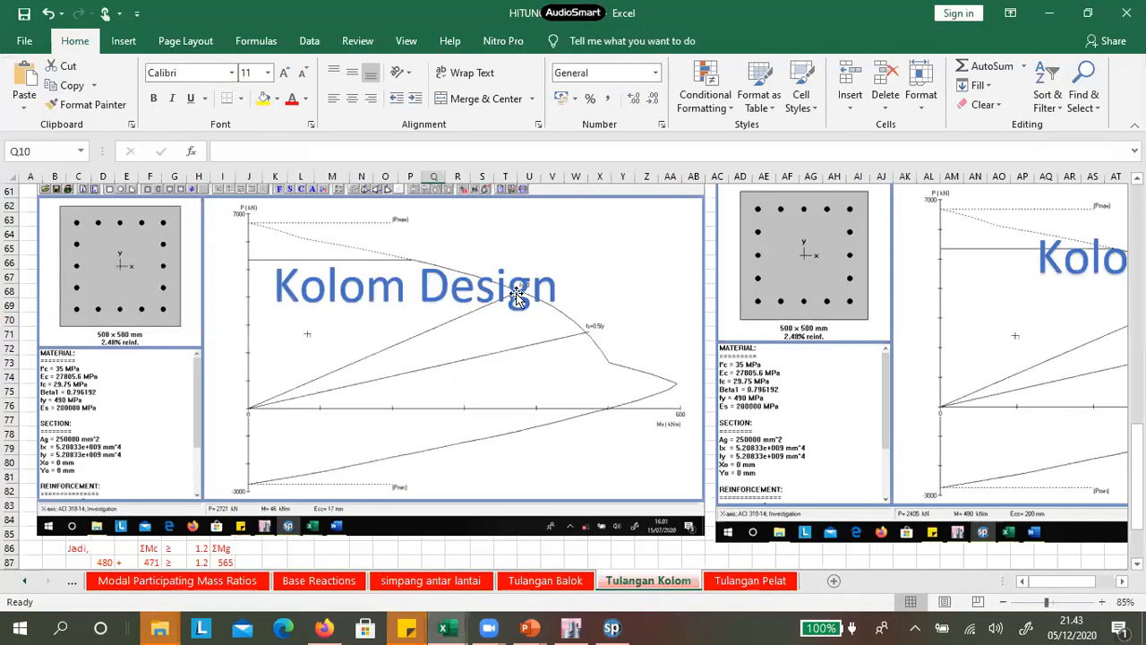
scroll(513, 324, up, 5)
scroll(513, 323, up, 15)
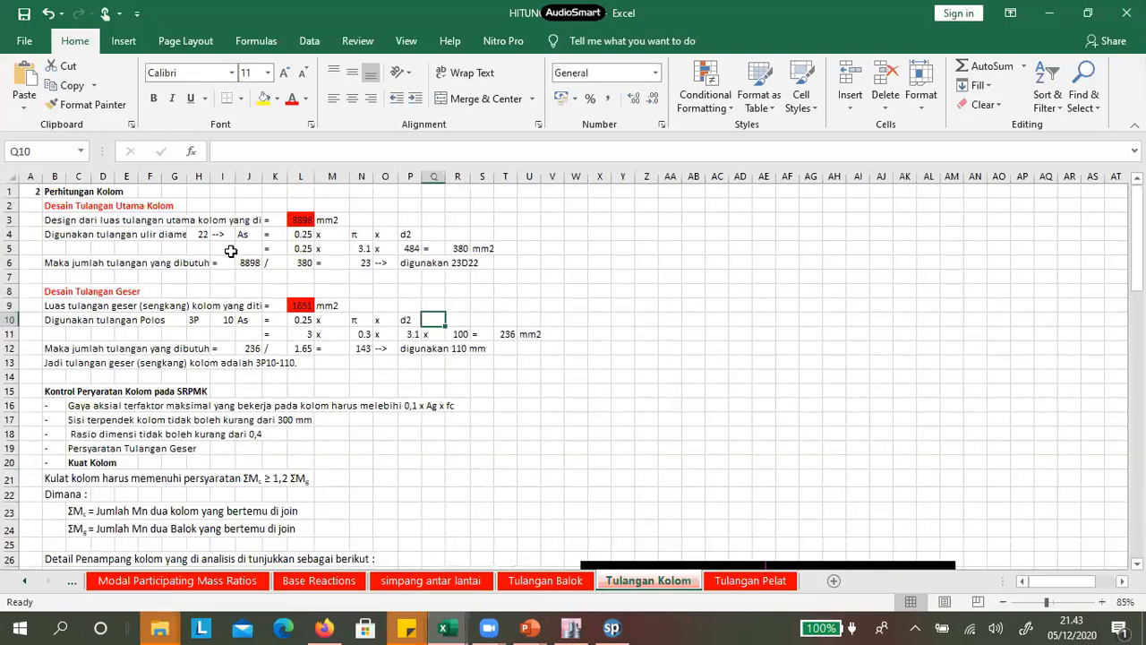
Draw a column section outline in the Tulangan Kolom sheet by applying outside borders to the range AA3:AH11
drag(382, 264, 363, 266)
click(362, 265)
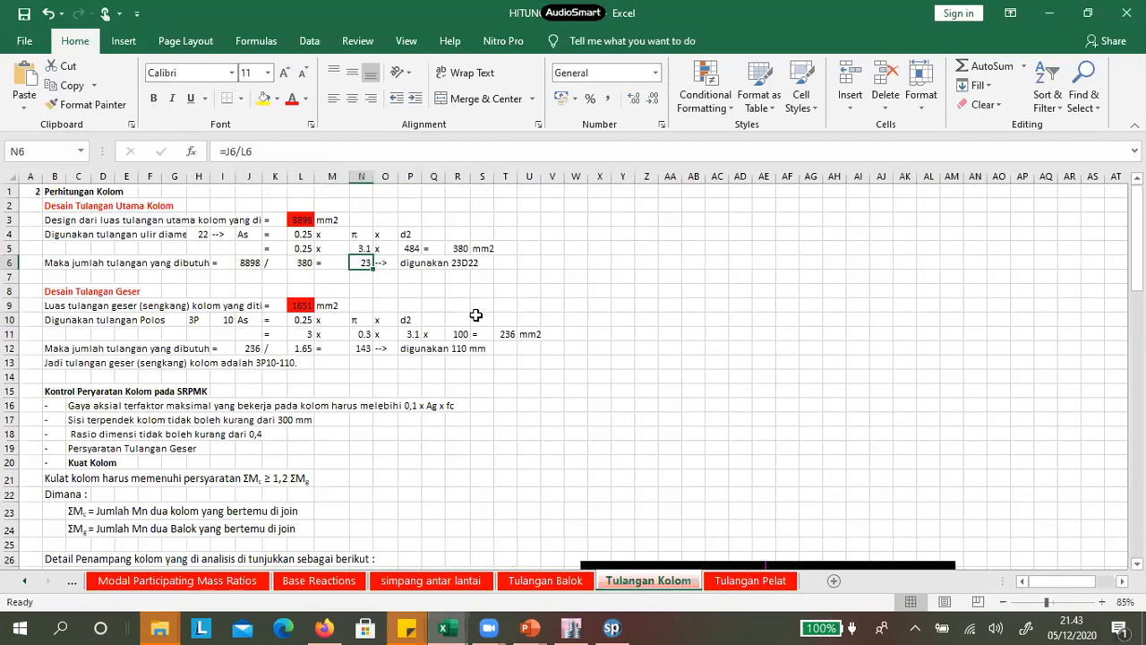
click(546, 262)
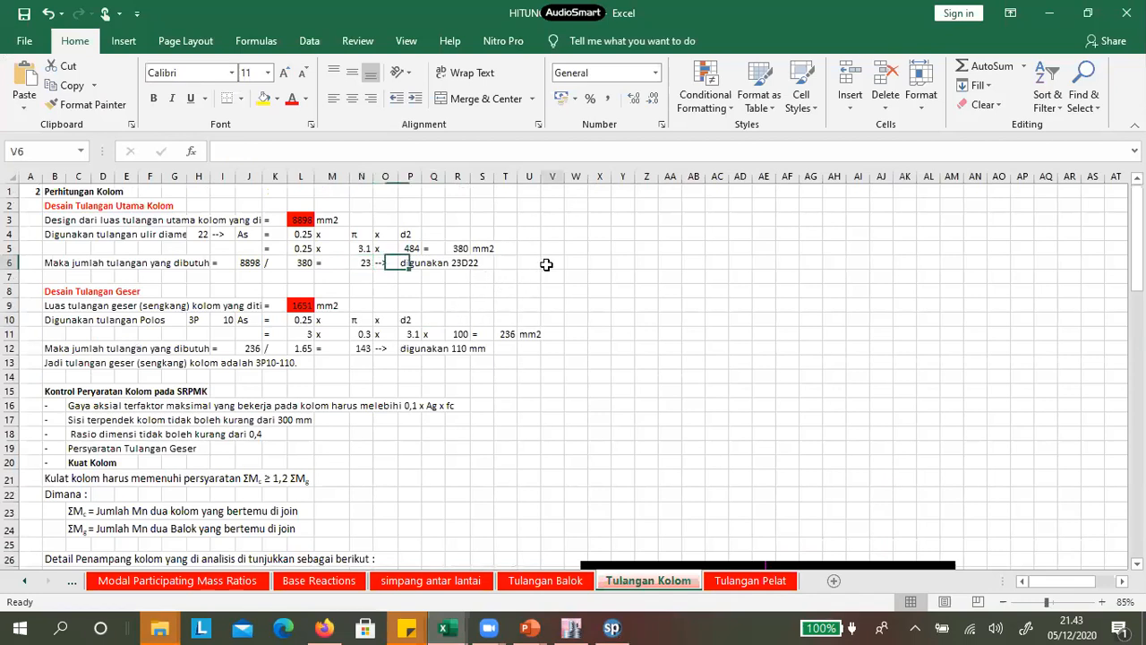
drag(538, 224, 678, 307)
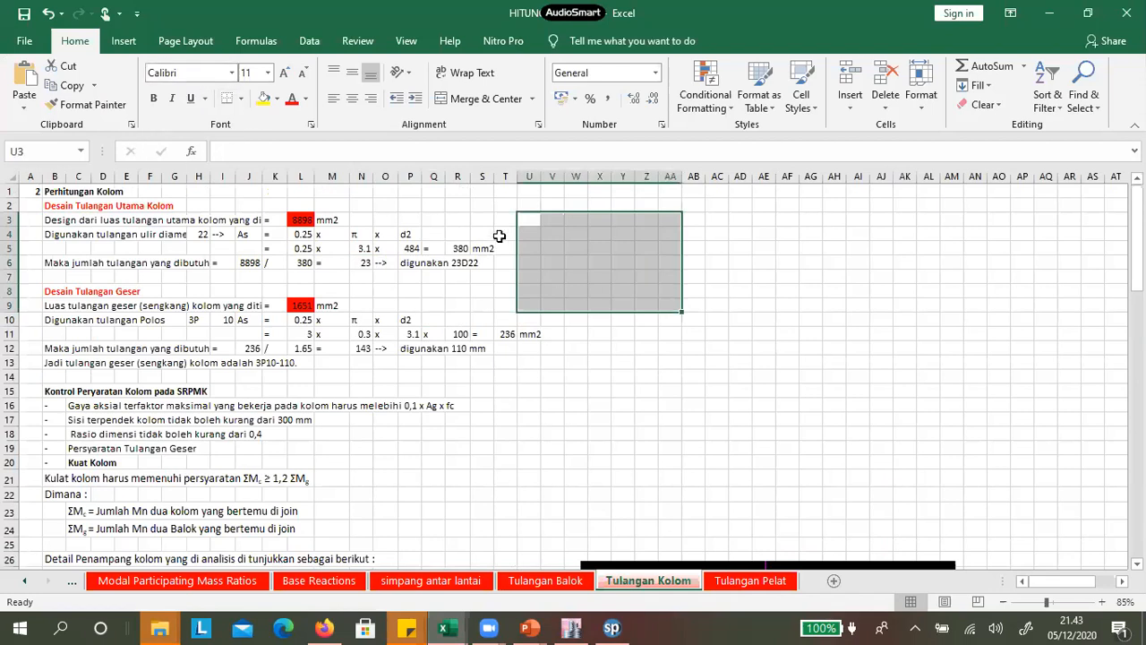
drag(609, 213, 824, 329)
click(715, 234)
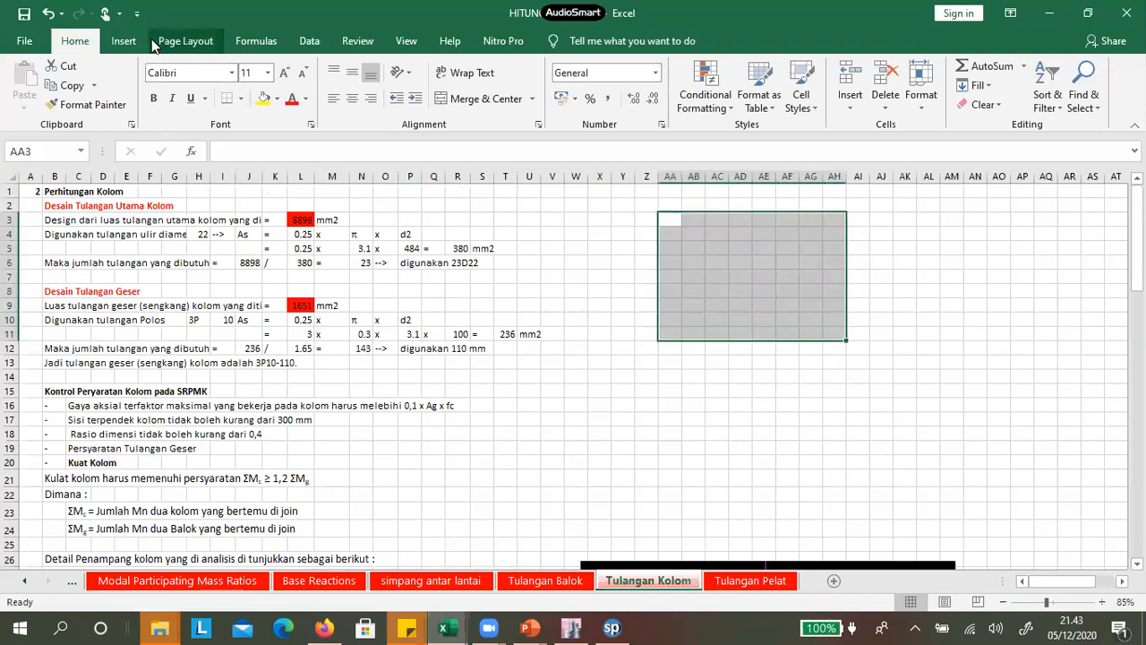
click(240, 99)
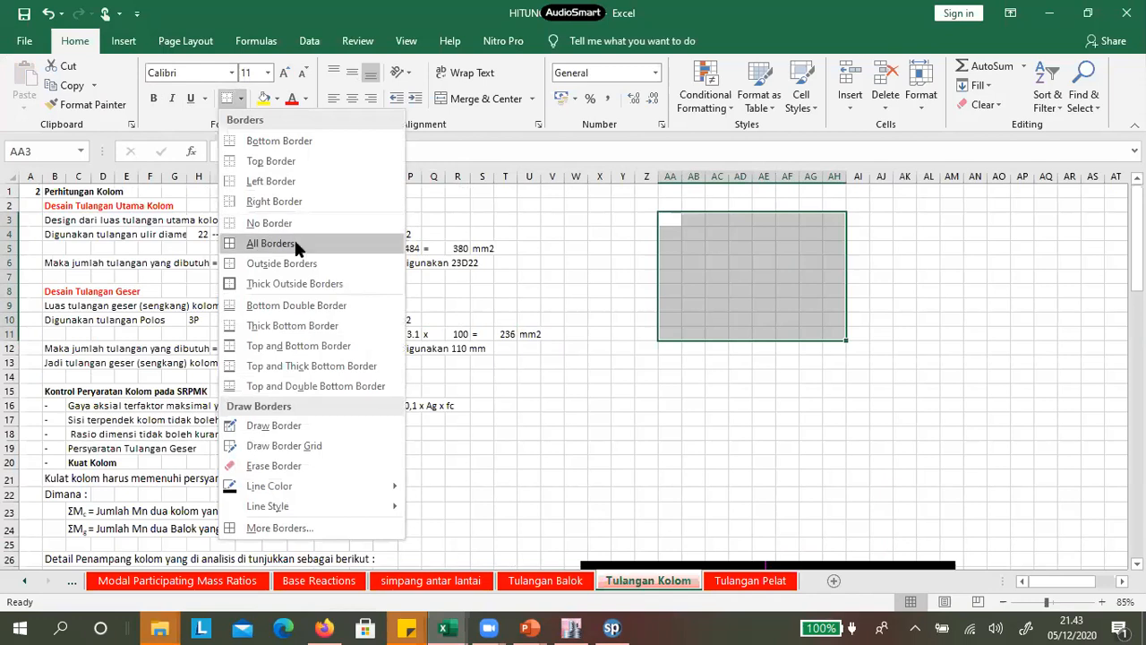
click(286, 263)
Label each of the four sides of the column outline with 6 bars, in cells Y7, AE2, AJ6 and AE13
click(627, 278)
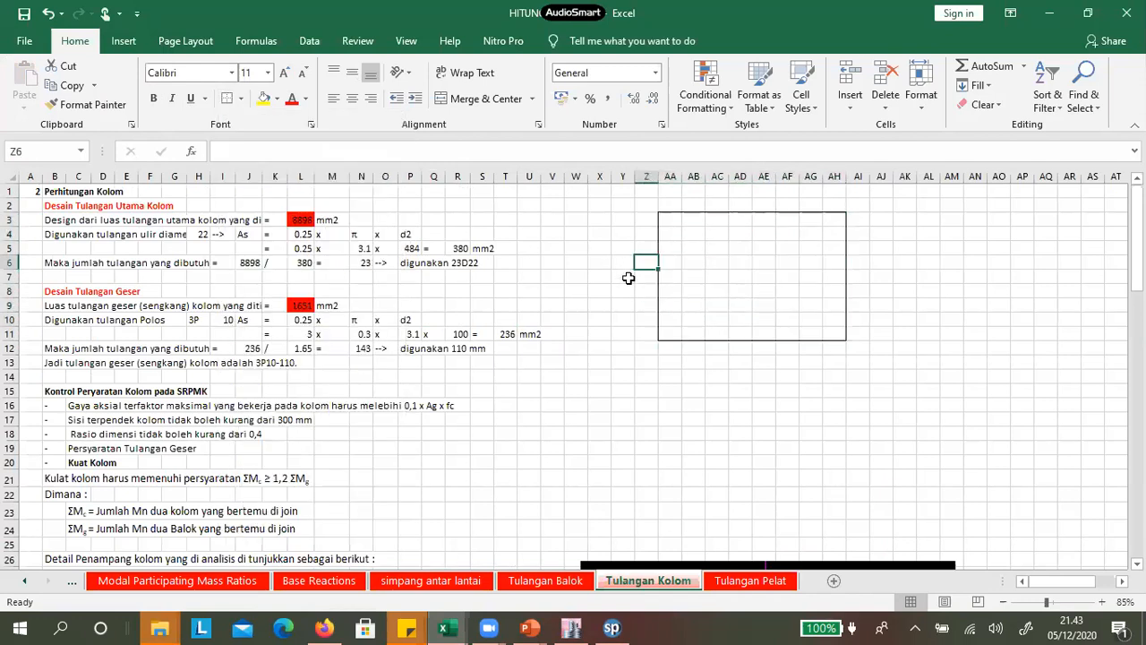
text(6)
click(768, 207)
text(6)
click(877, 261)
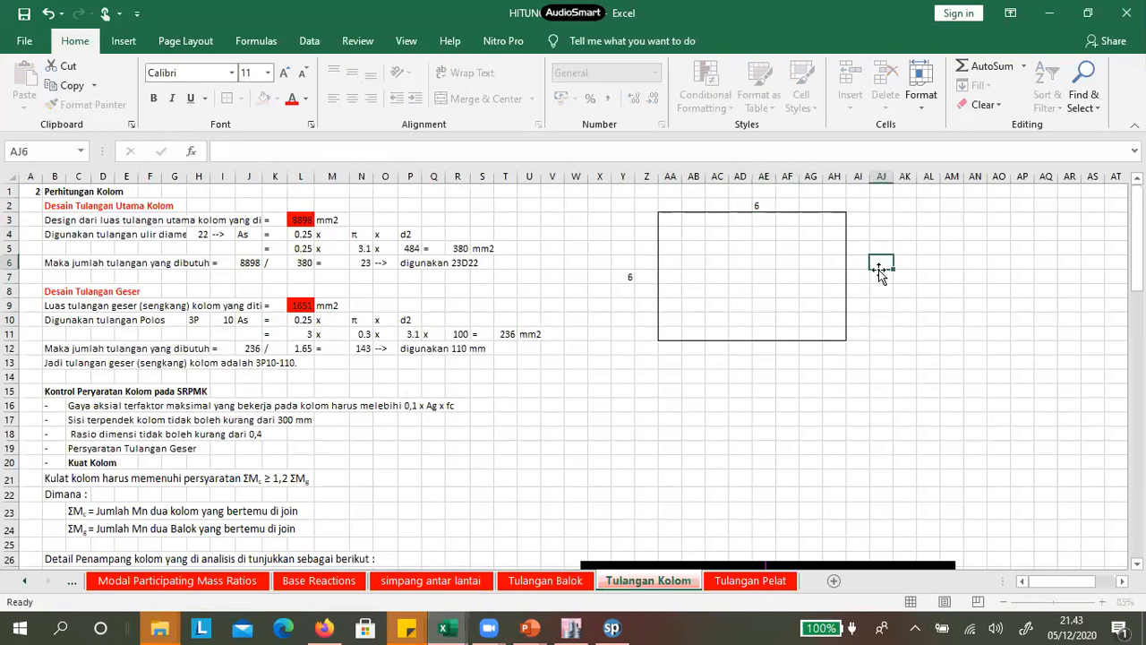
text(6)
click(759, 362)
text(6)
Calculate the total bar count in AE15 with the formula =6*4 and compare it with the required number in N6
click(762, 404)
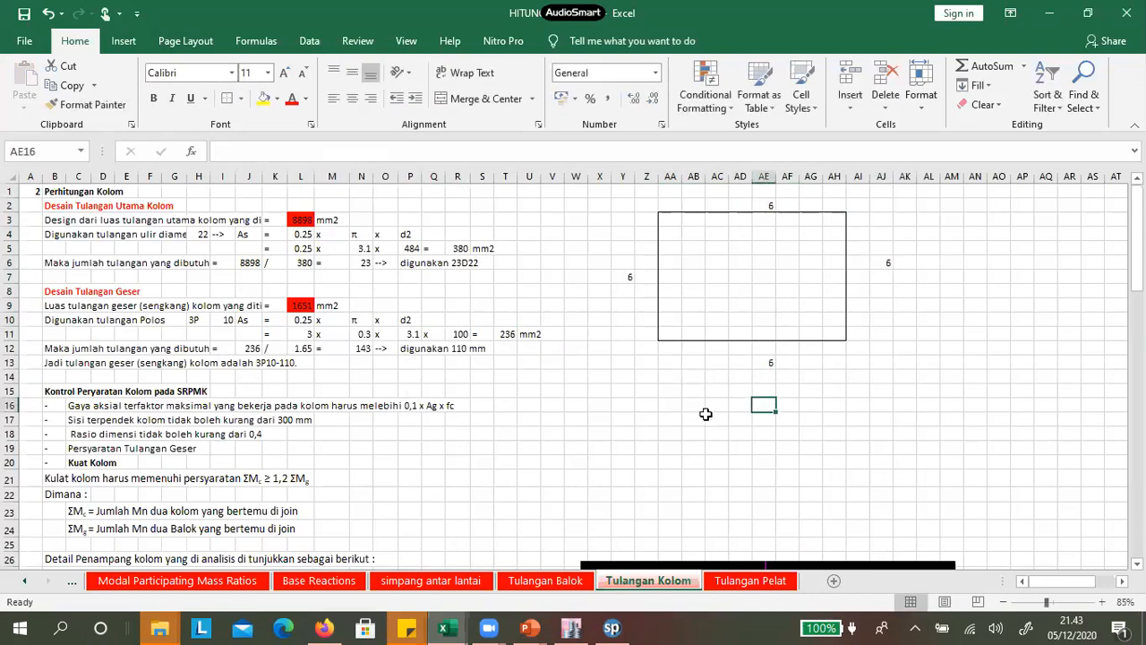
click(762, 390)
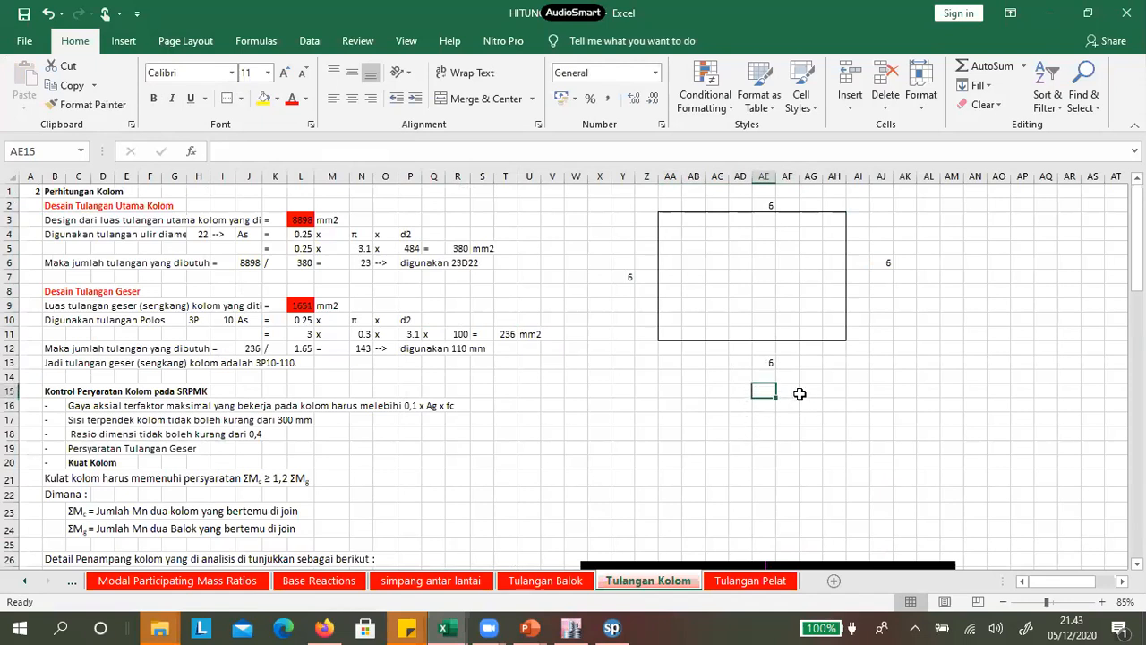
text(=6)
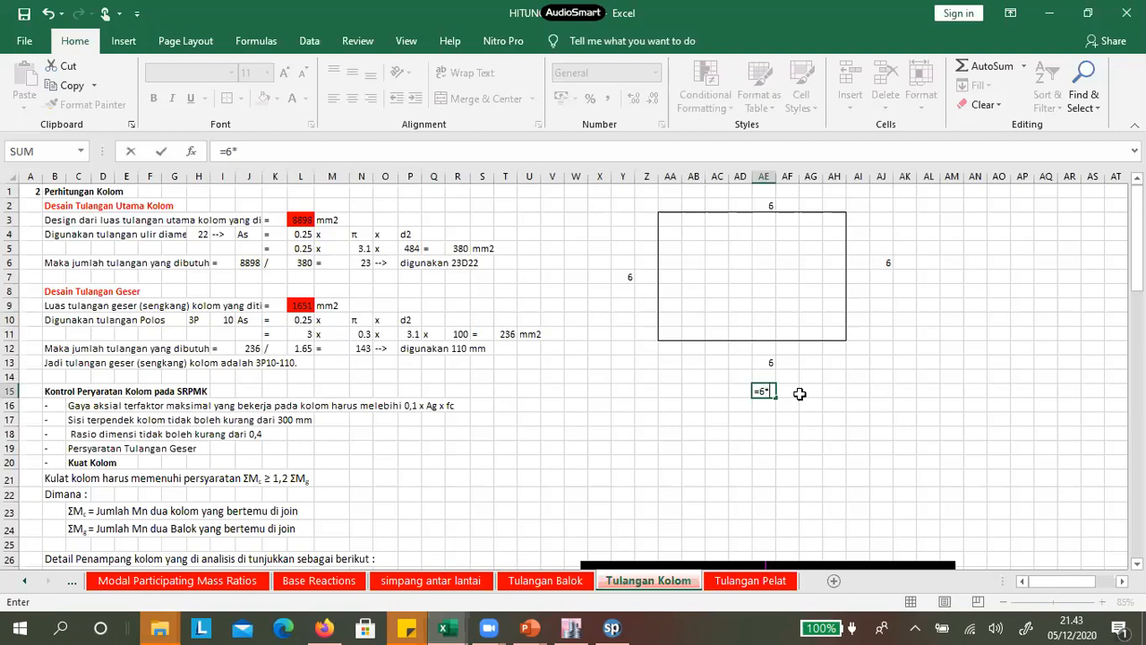
text(*4)
key(ctrl+Return)
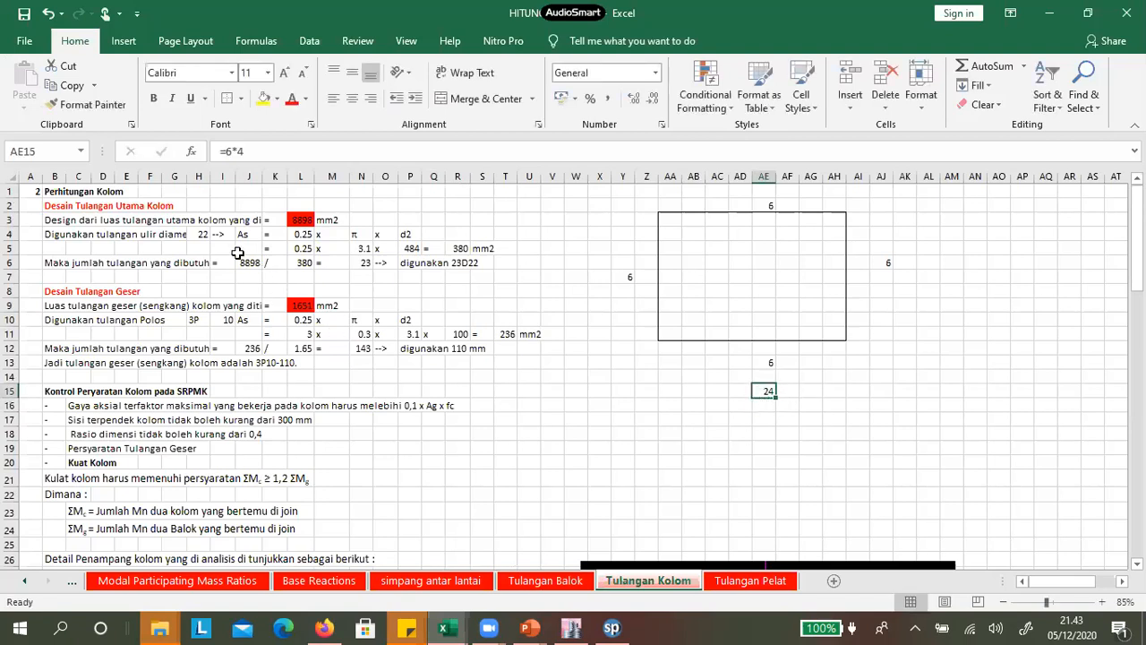
click(362, 263)
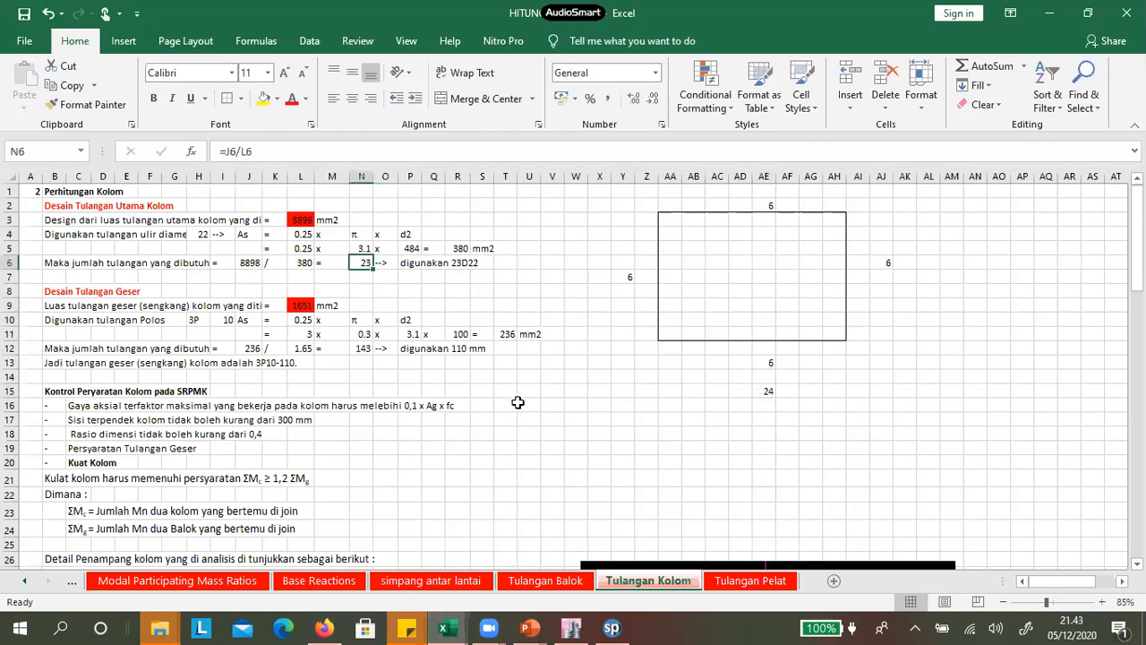
click(744, 391)
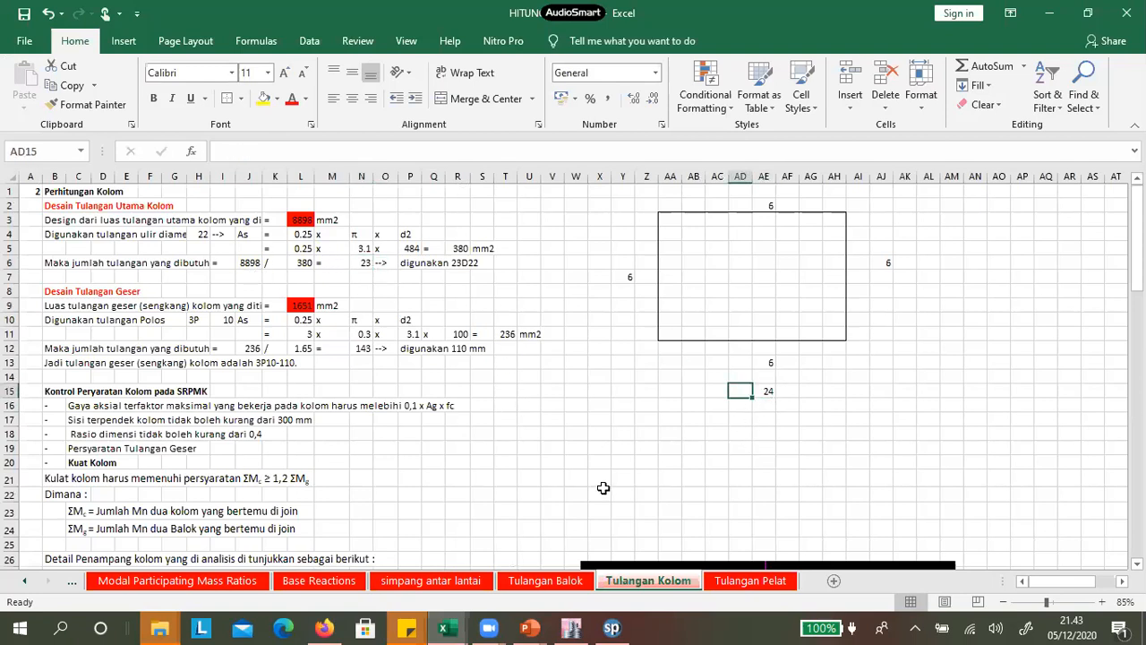
click(360, 263)
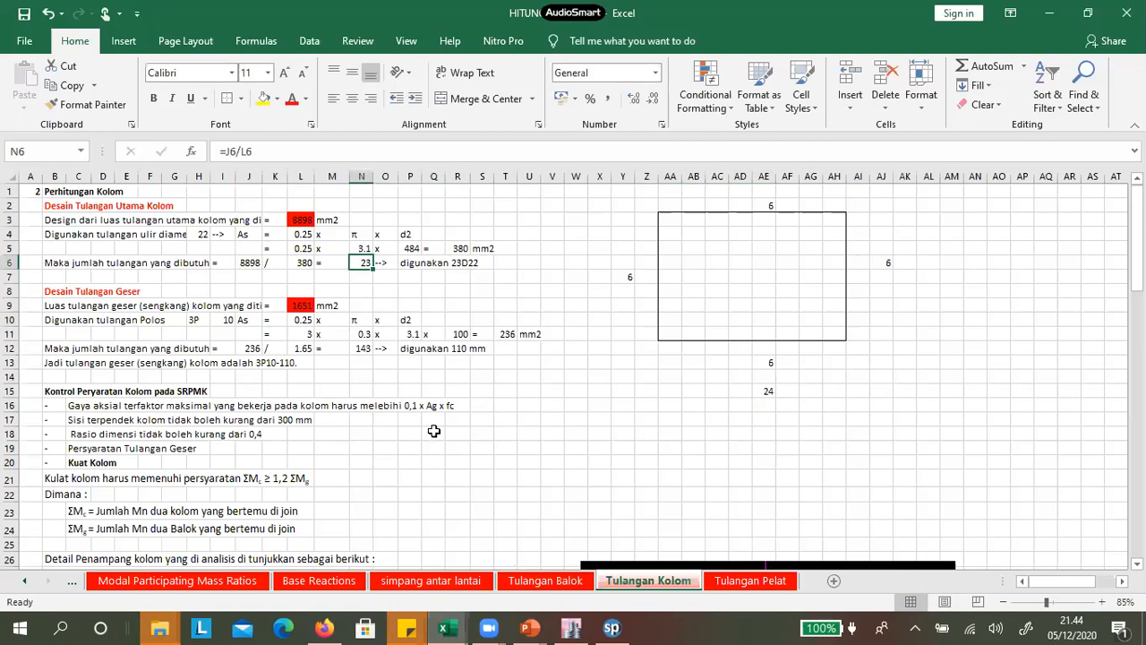
Switch to spColumn and define the All Sides Equal reinforcement as 24 bars of size #19 with 40 mm clear cover
click(612, 627)
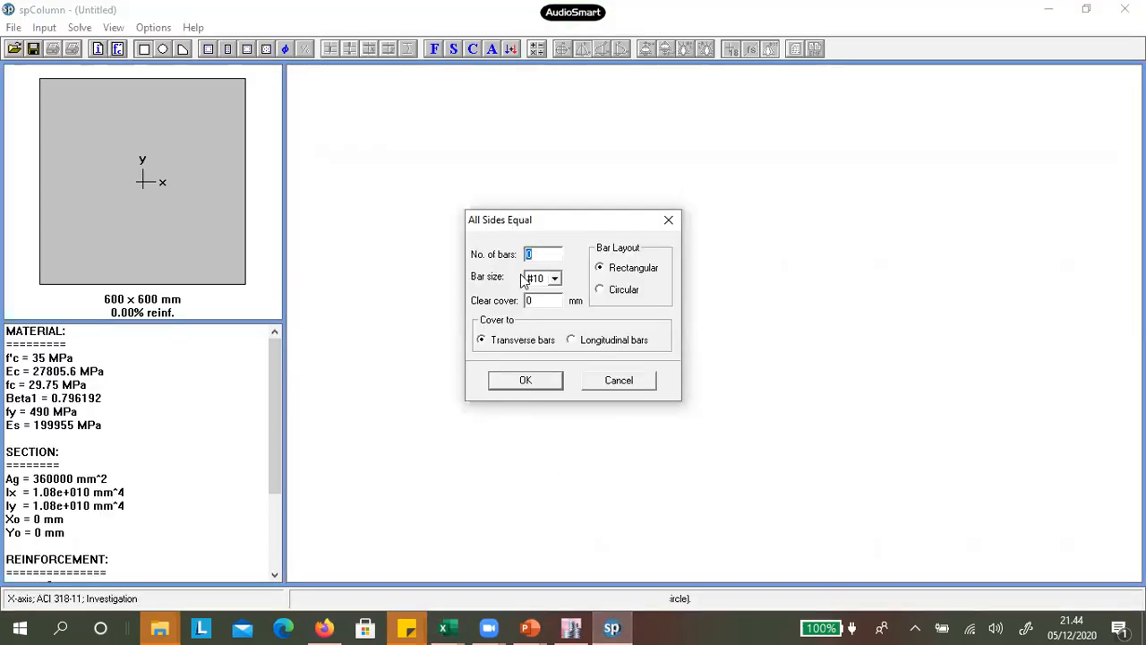
text(24)
click(554, 280)
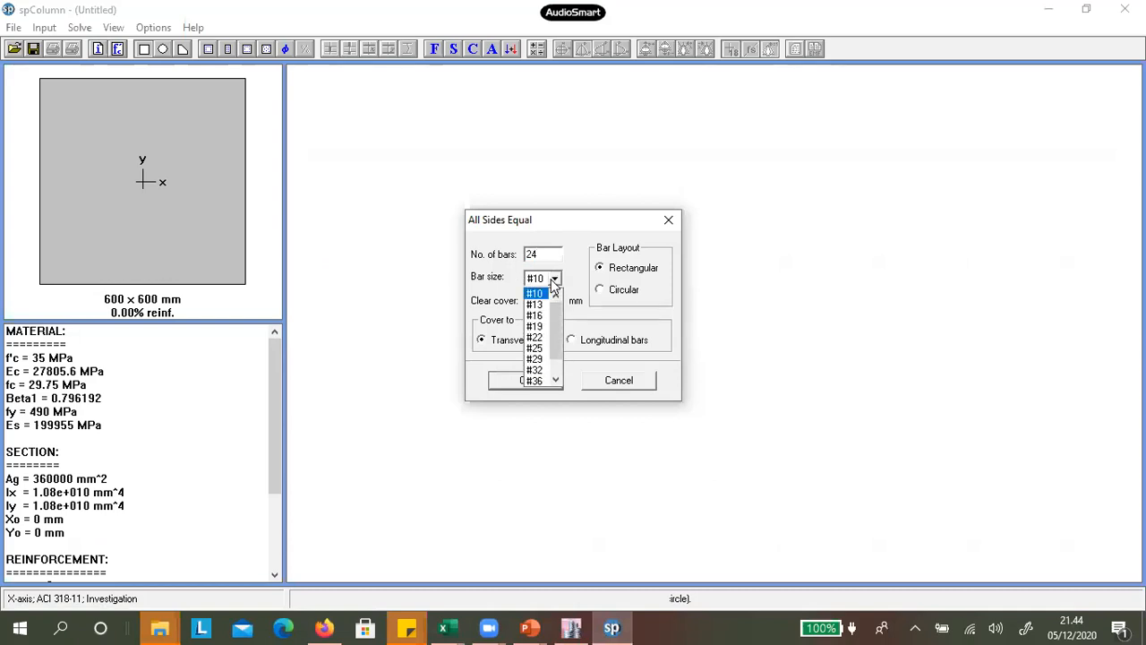
click(535, 326)
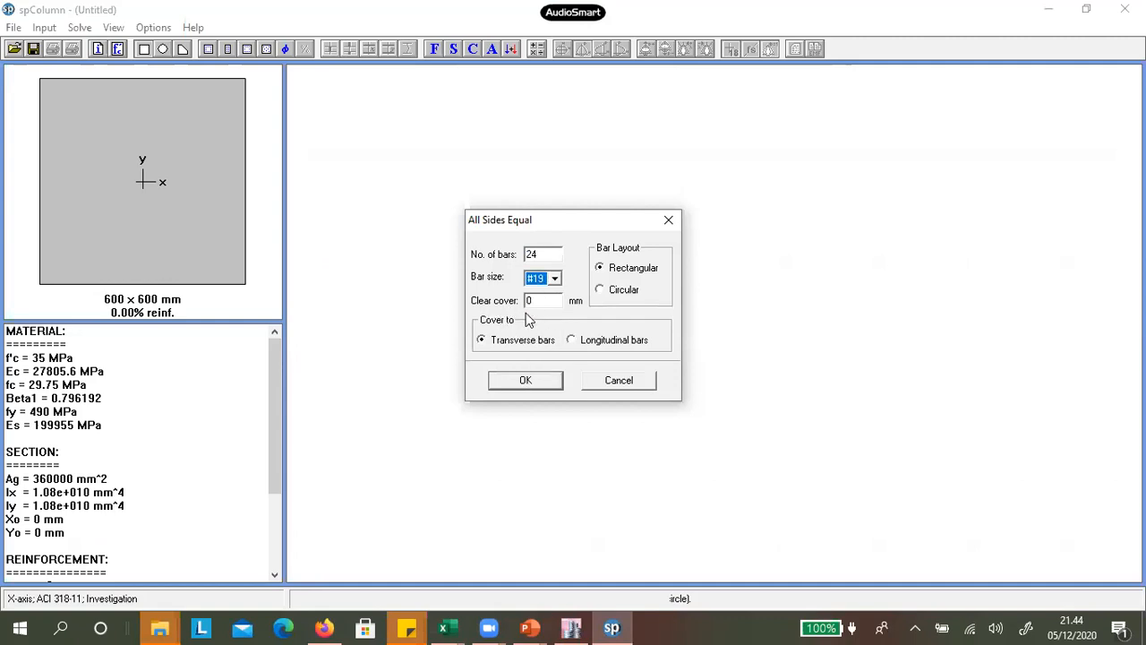
double_click(545, 300)
text(40)
click(549, 381)
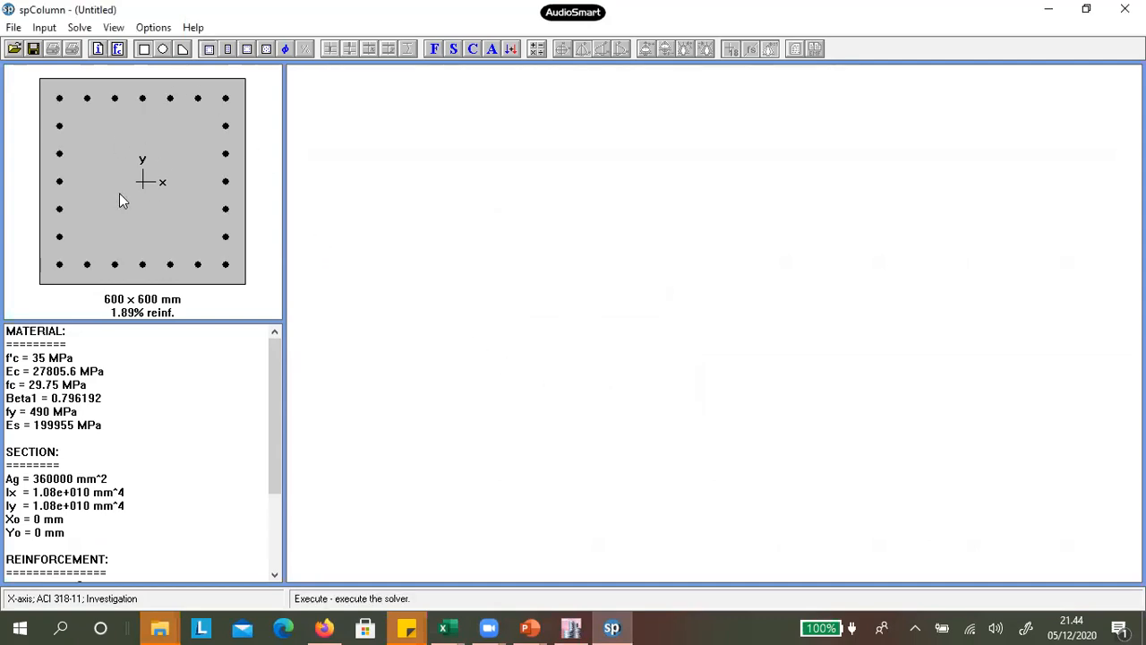
Open the Factored Loads definition and enter an axial load of 7045 kN, taken from the Column Forces table in Excel
click(44, 27)
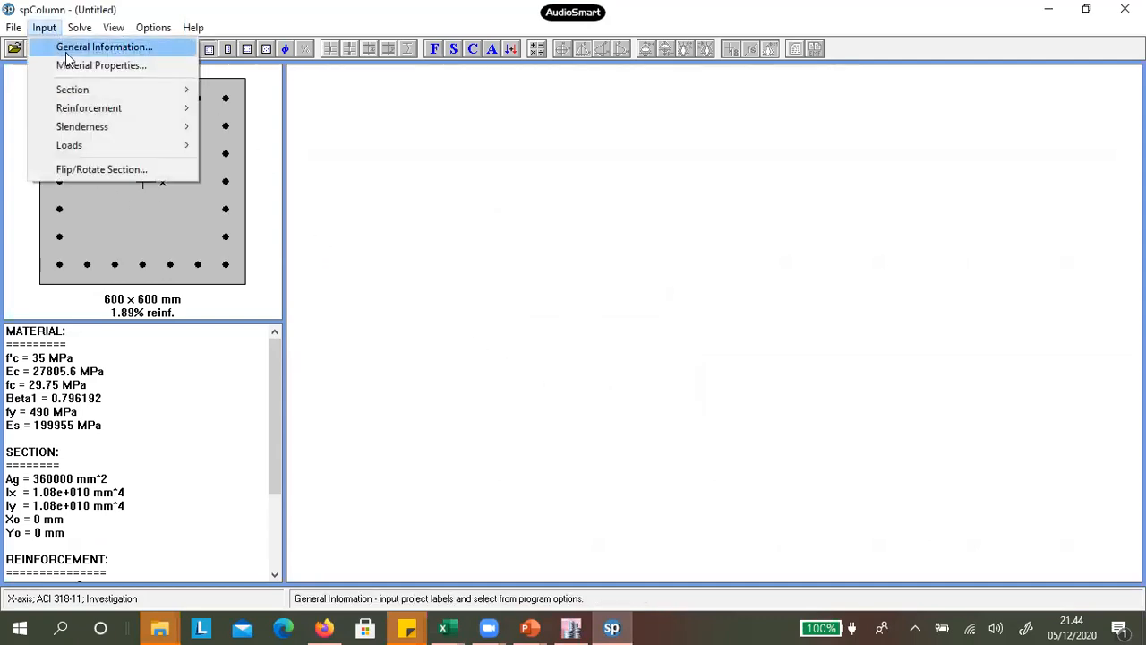
mouse_move(112, 144)
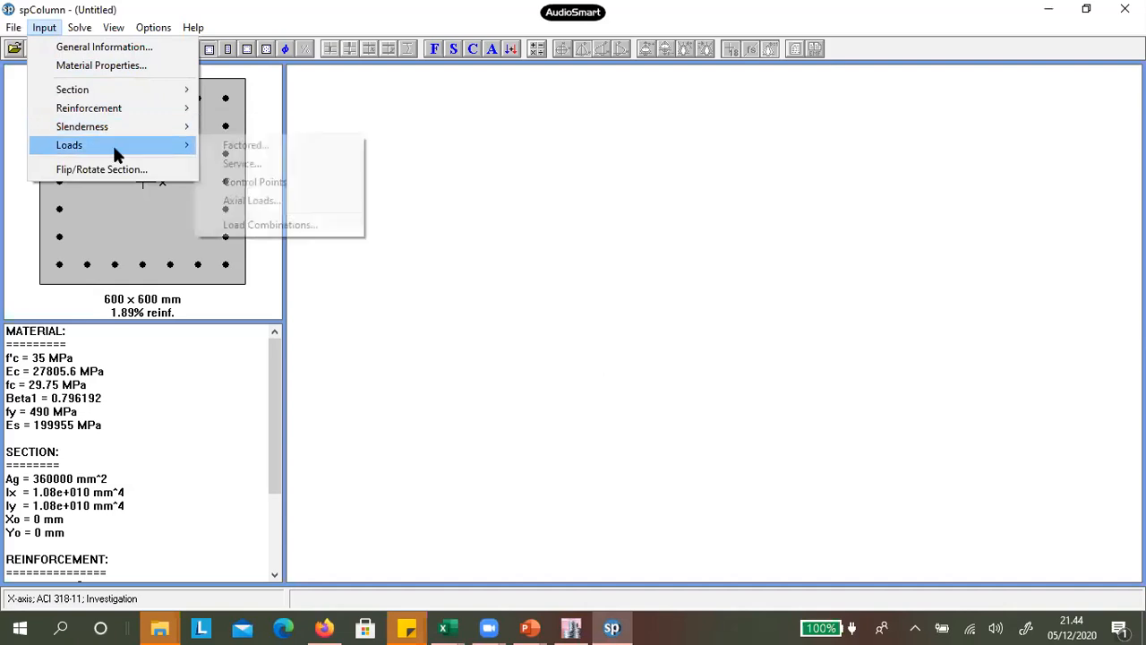
click(243, 145)
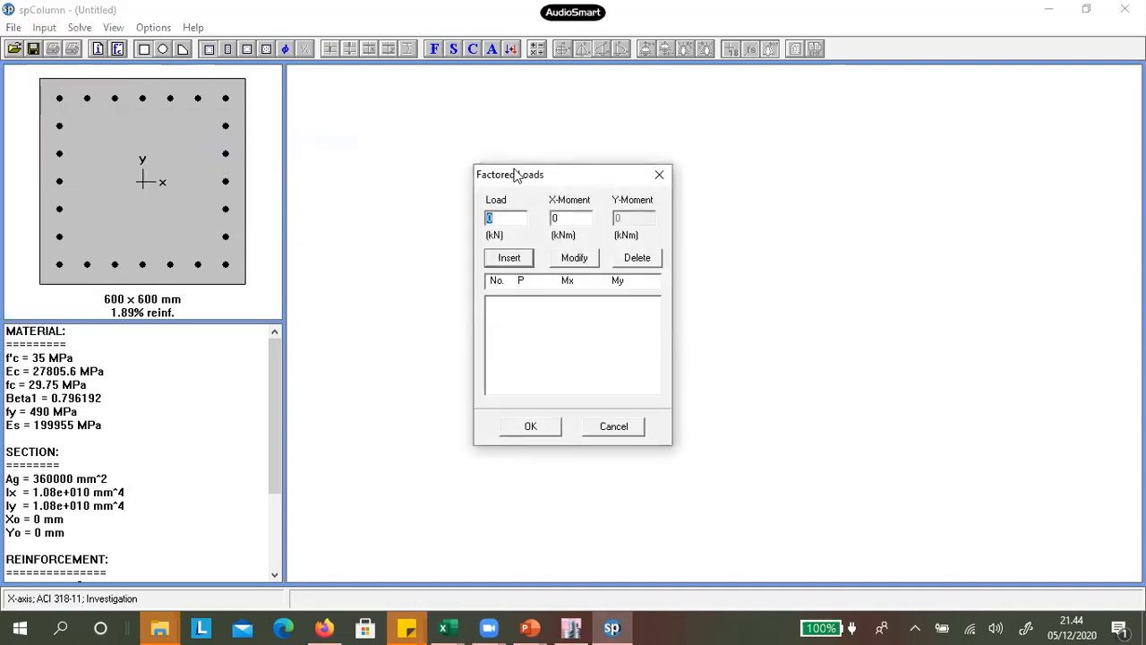
drag(540, 176, 464, 181)
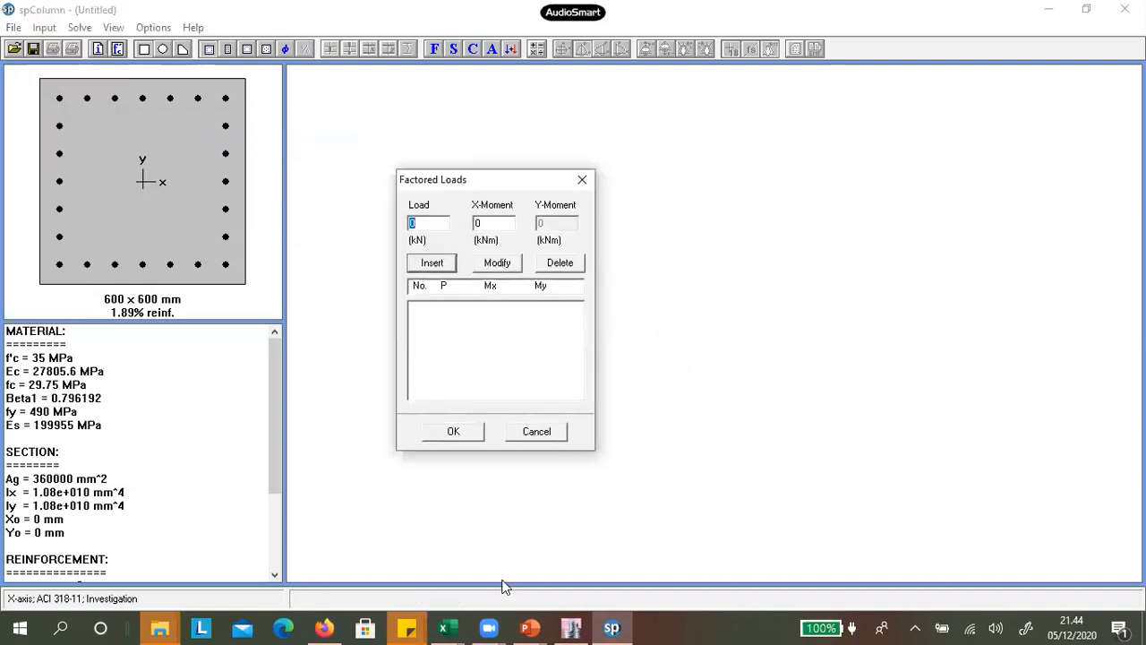
key(alt+Tab)
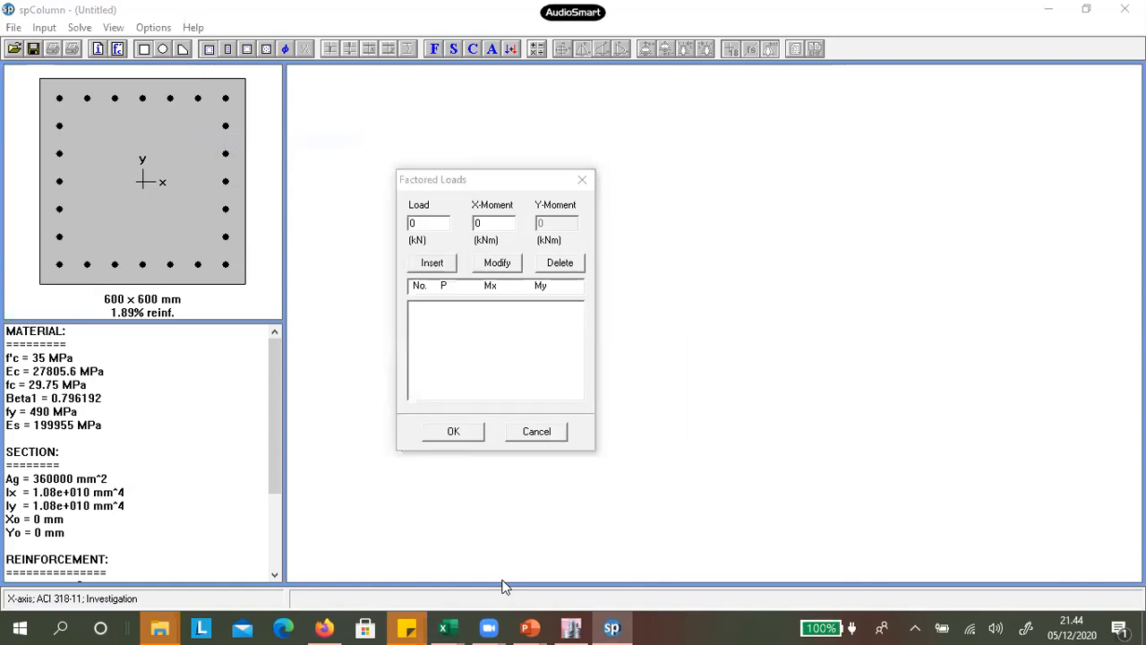
mouse_move(442, 627)
click(819, 560)
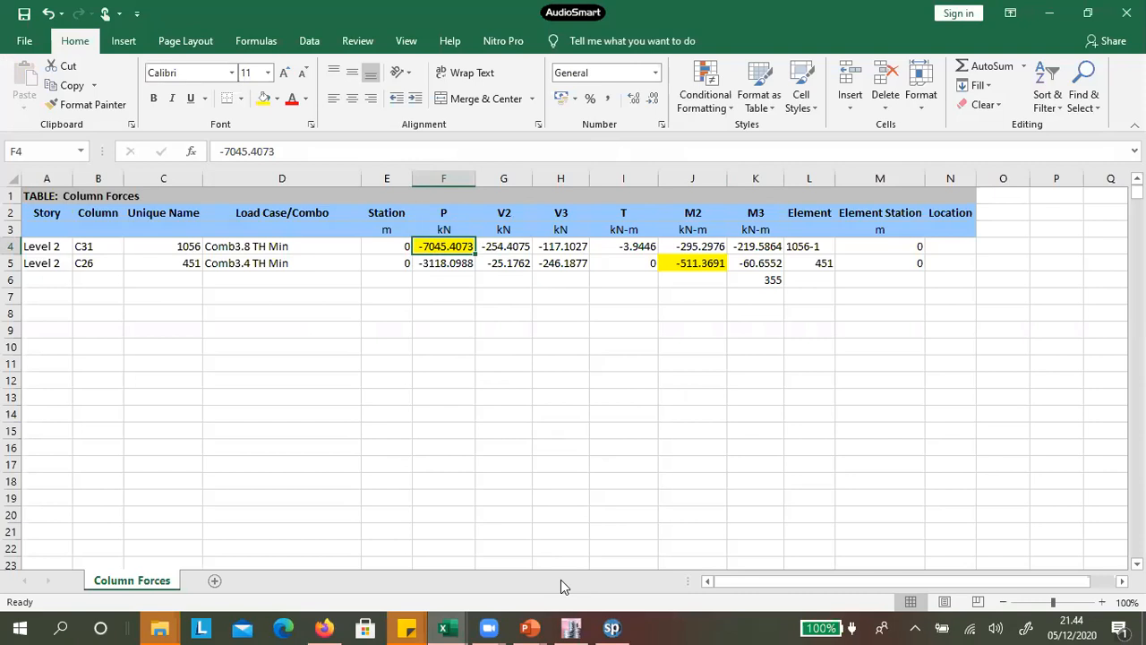
key(alt+Tab)
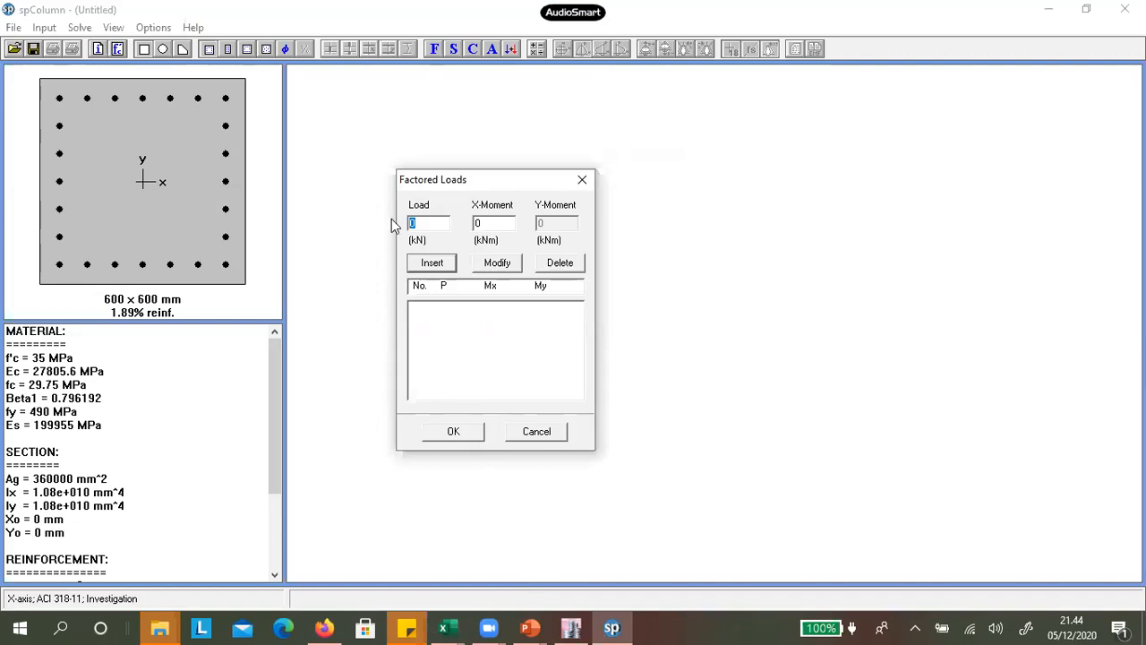
text(7045)
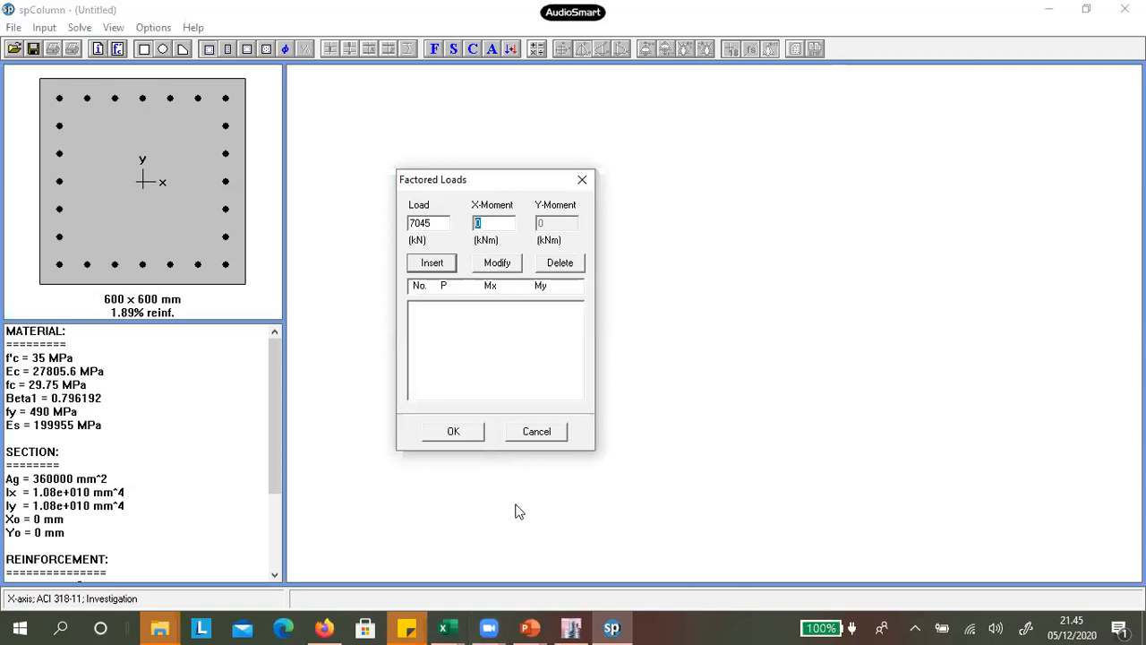
Check the M2 moment in the Book1 Column Forces table, enter an X-moment of 511 kNm, and insert and accept the factored load
mouse_move(443, 628)
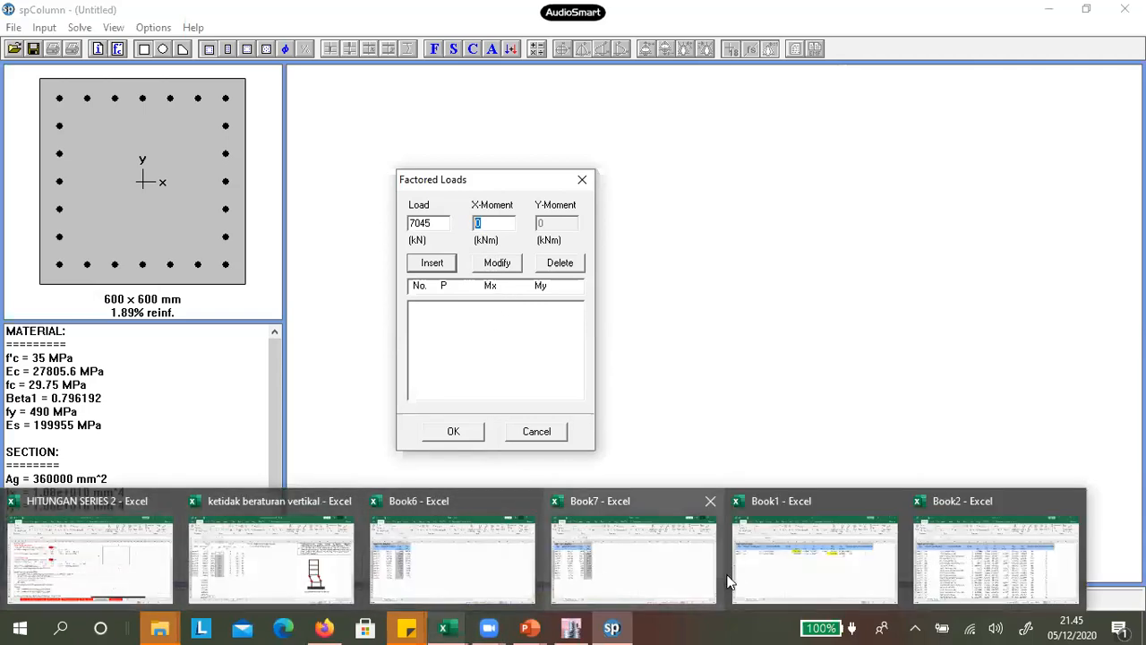
click(775, 571)
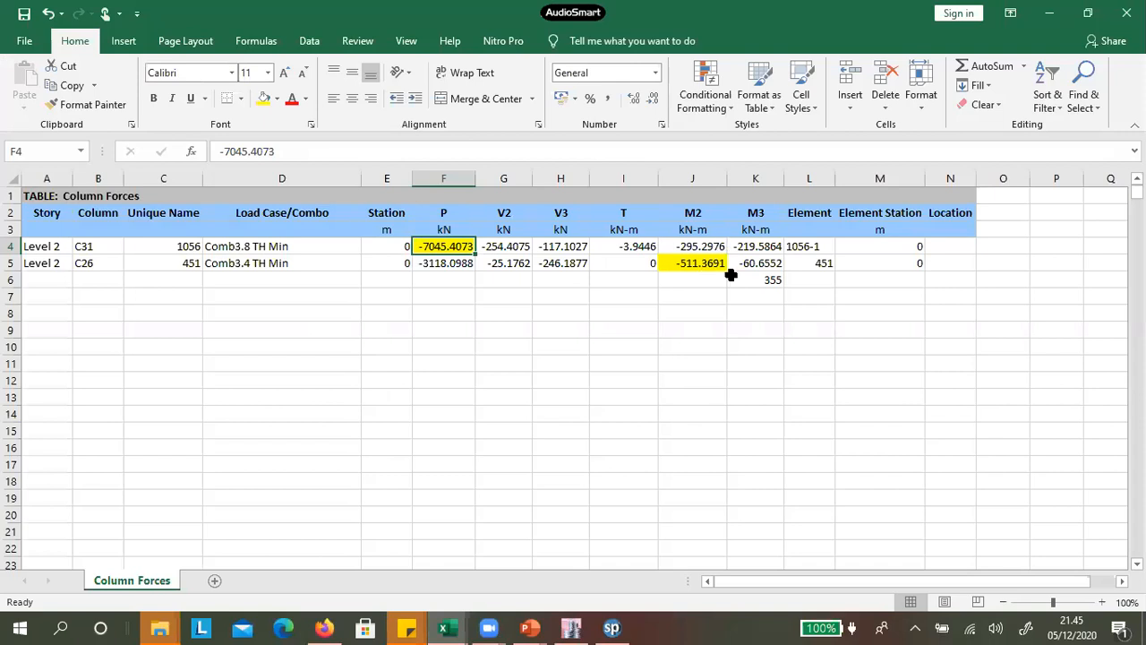
key(alt+Tab)
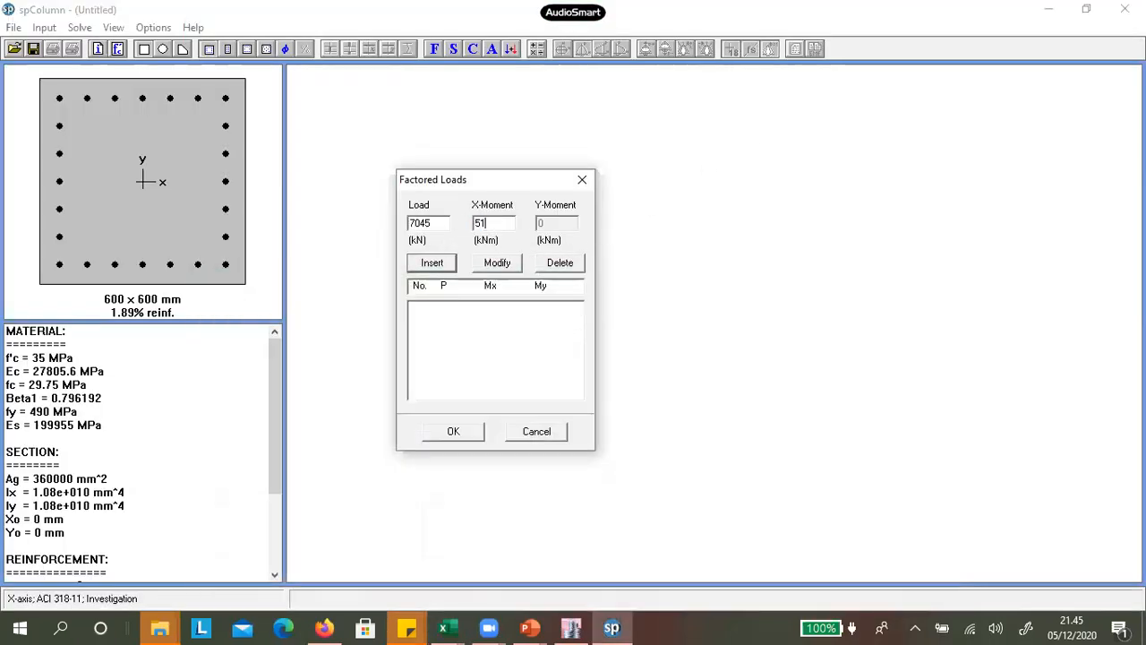
click(433, 263)
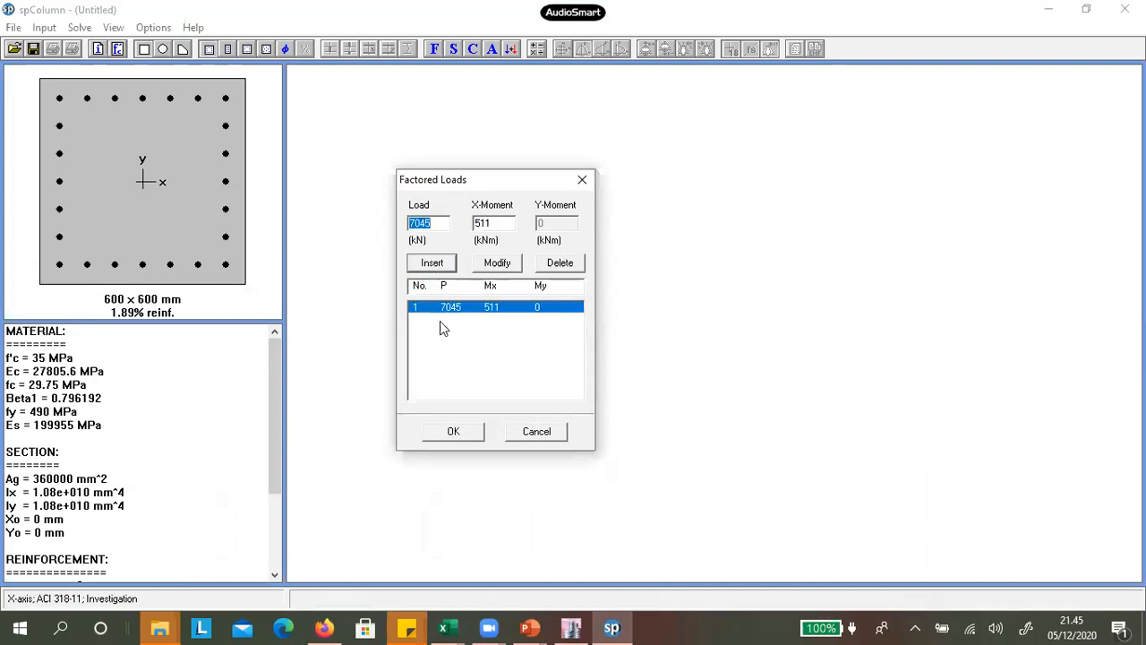
click(454, 432)
Execute the solver to generate the column's P-M interaction diagram
click(45, 28)
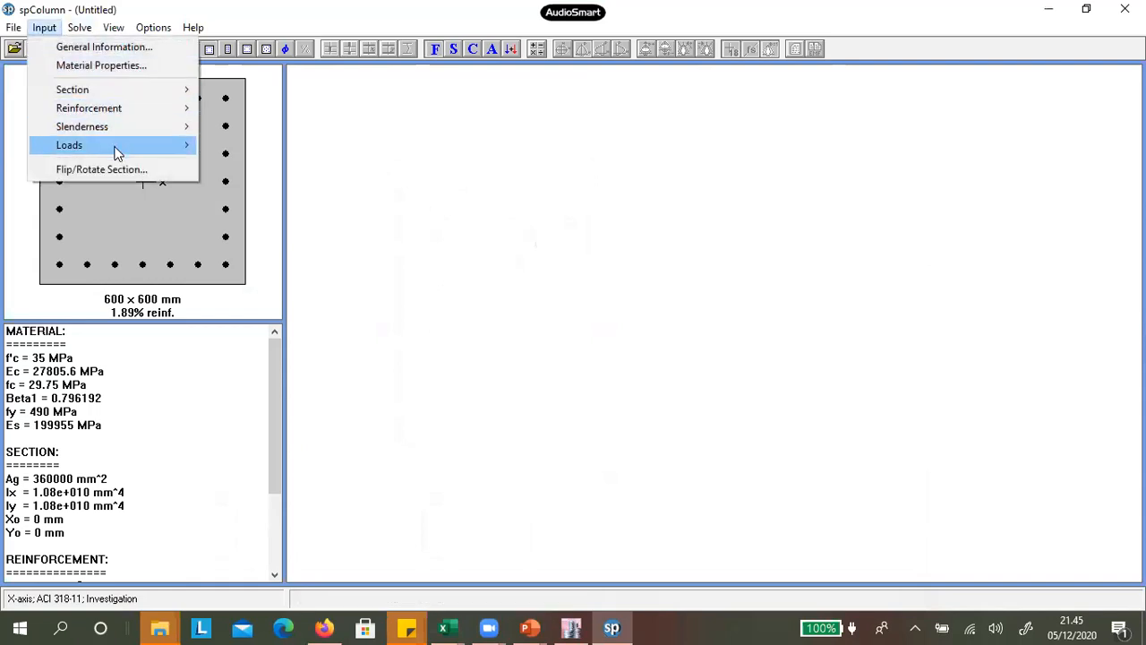
mouse_move(80, 30)
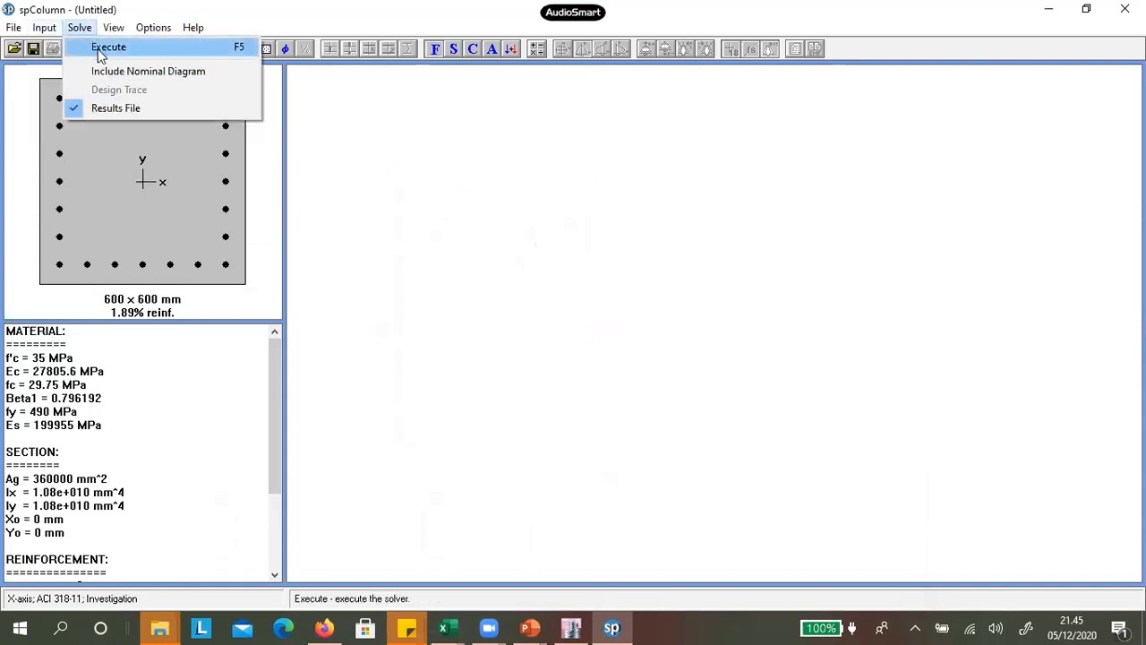
click(106, 49)
click(670, 372)
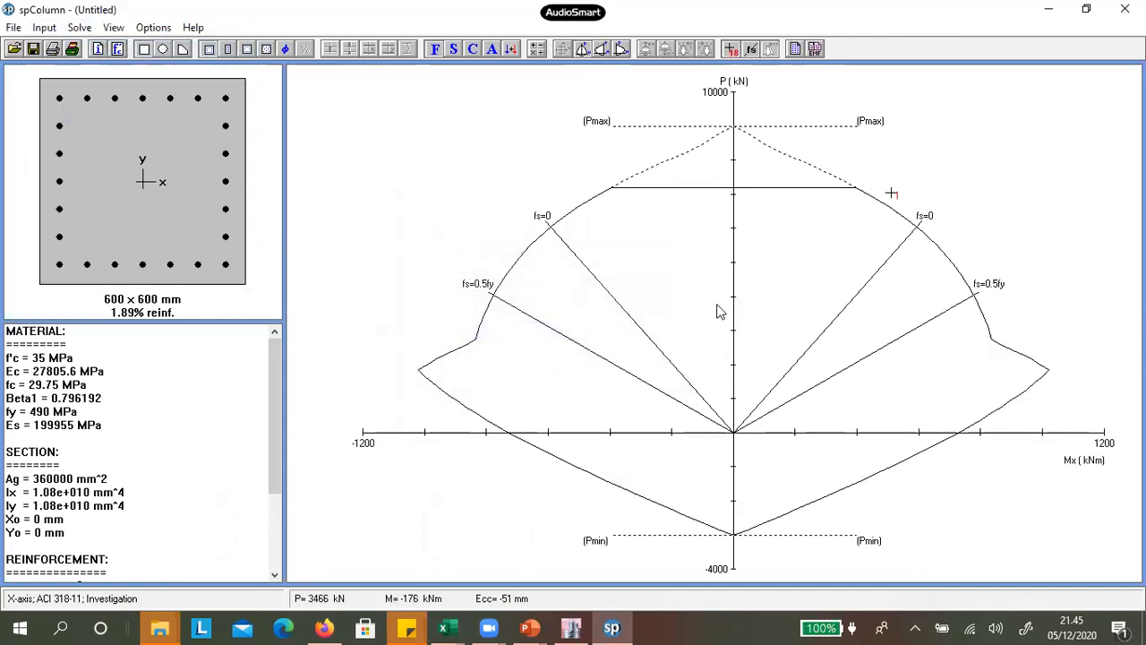
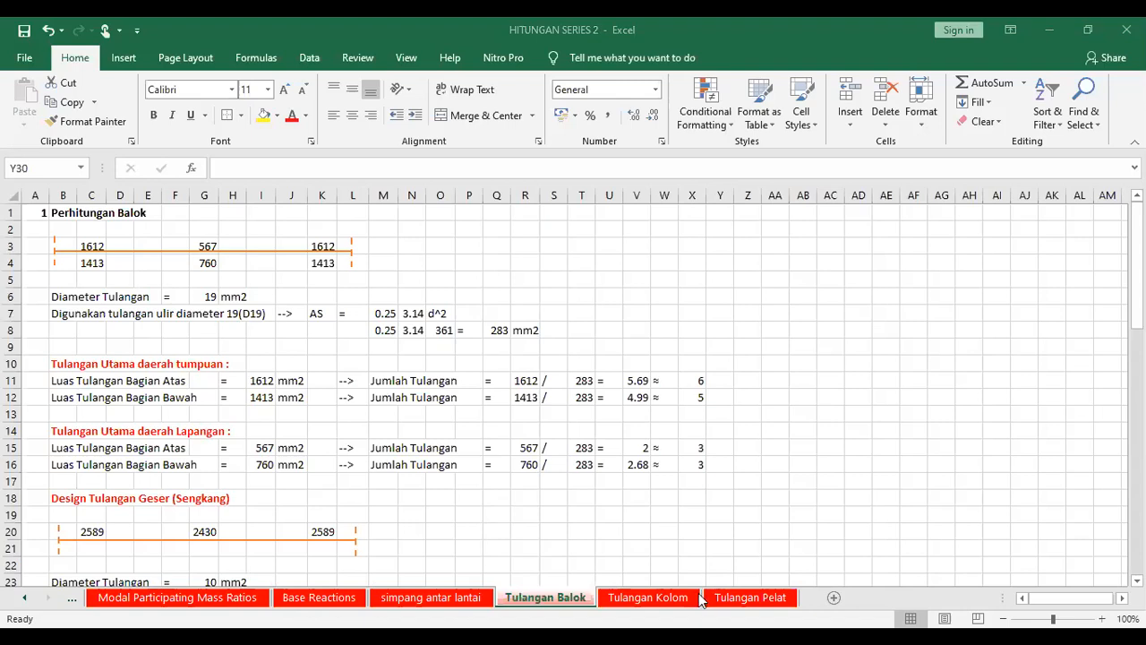
Open the Tulangan Kolom sheet and examine the column's main and shear reinforcement calculations, including the required steel areas and bar spacing
click(686, 600)
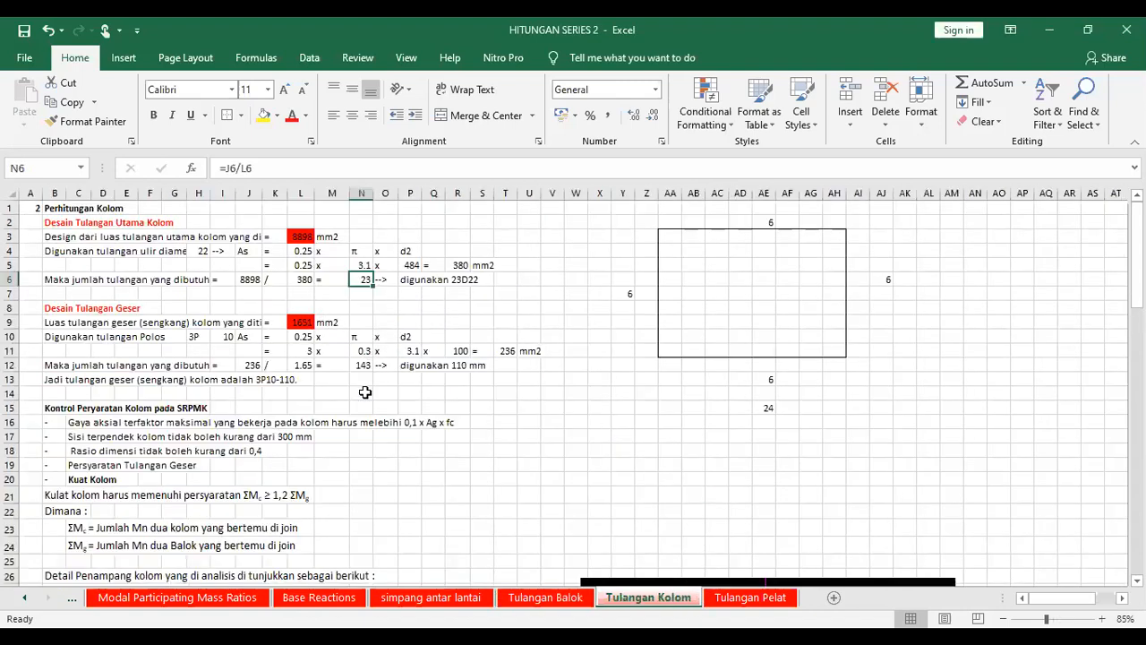
click(299, 239)
click(301, 337)
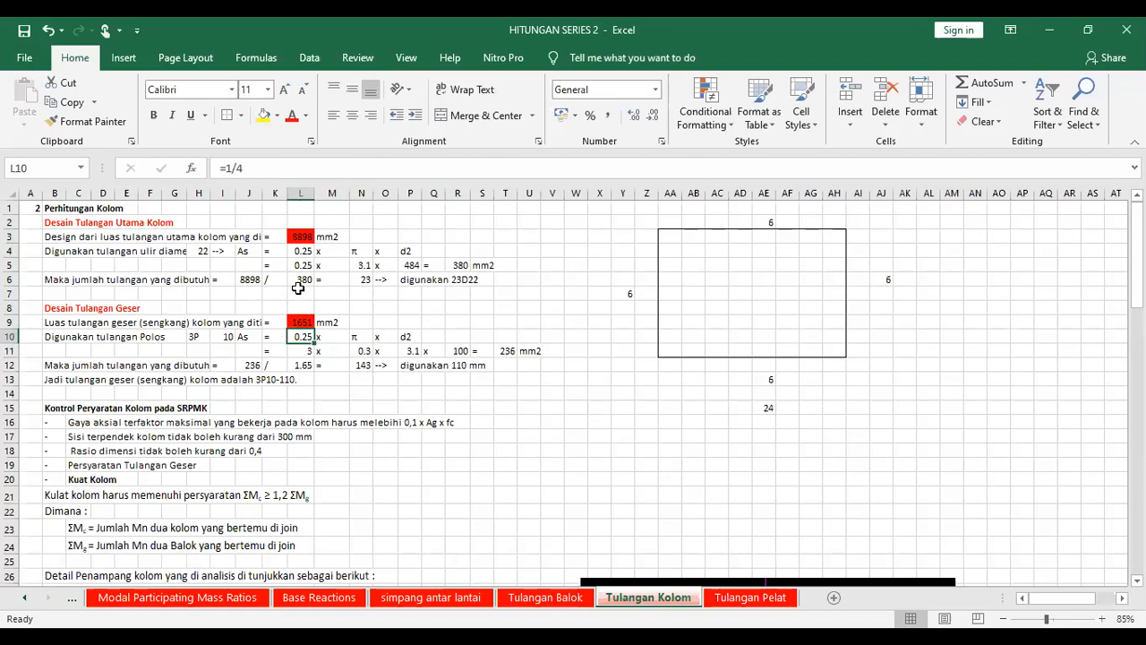
click(302, 322)
click(299, 237)
click(319, 323)
click(460, 351)
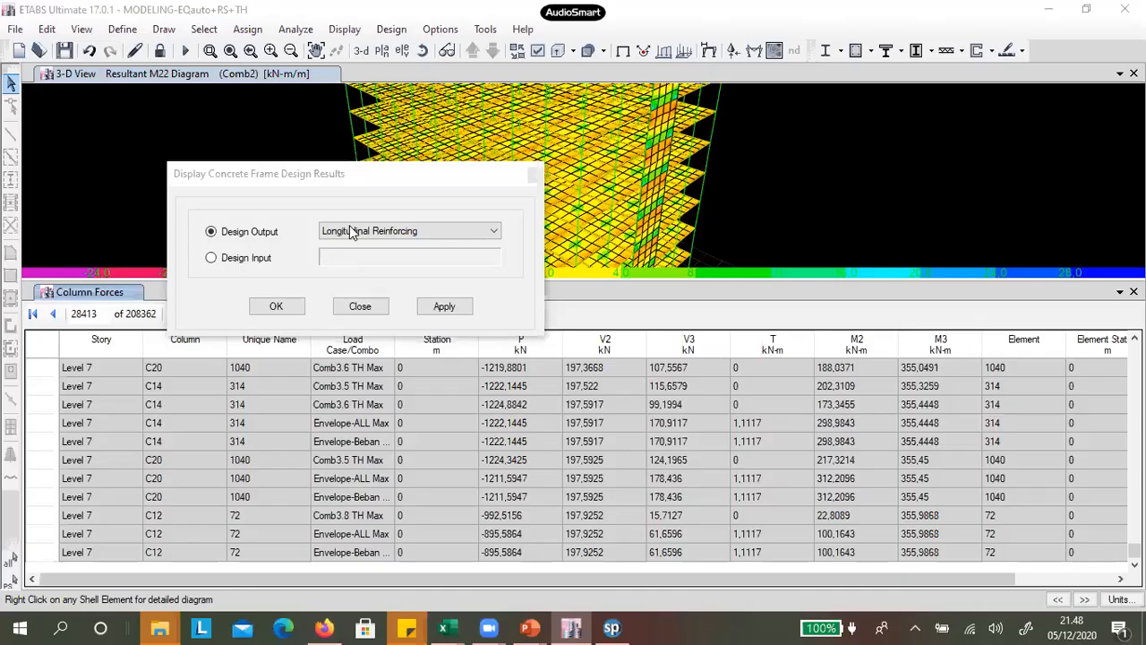
In ETABS, display the Torsion Reinforcing concrete frame design output on the 3-D model and inspect the upper storeys
click(352, 231)
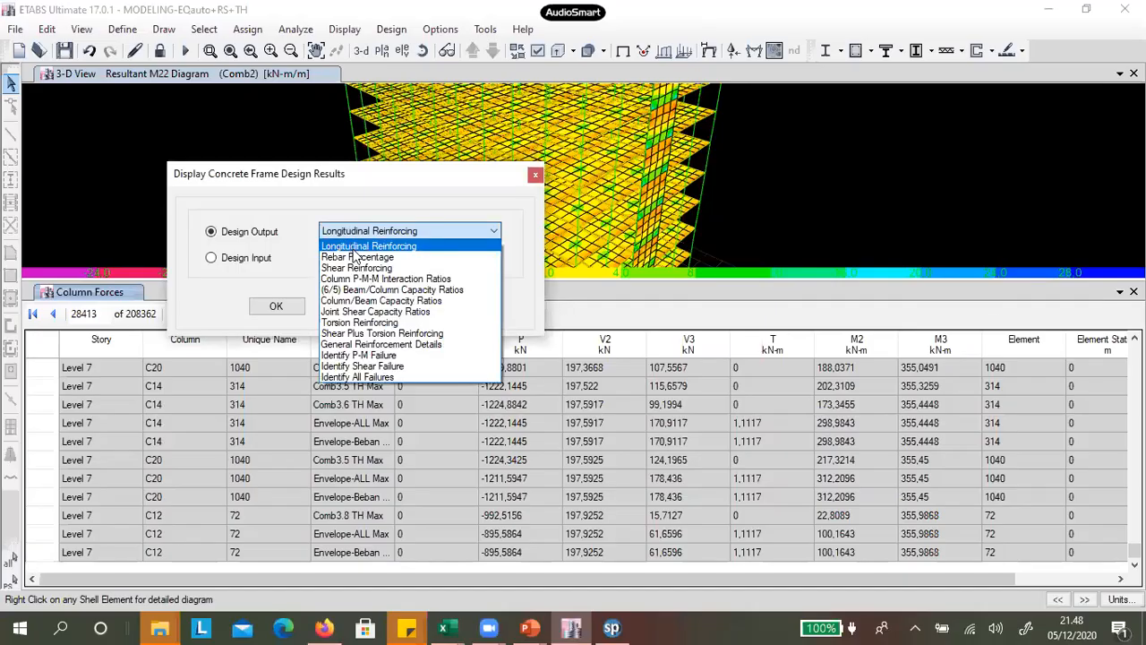
click(369, 330)
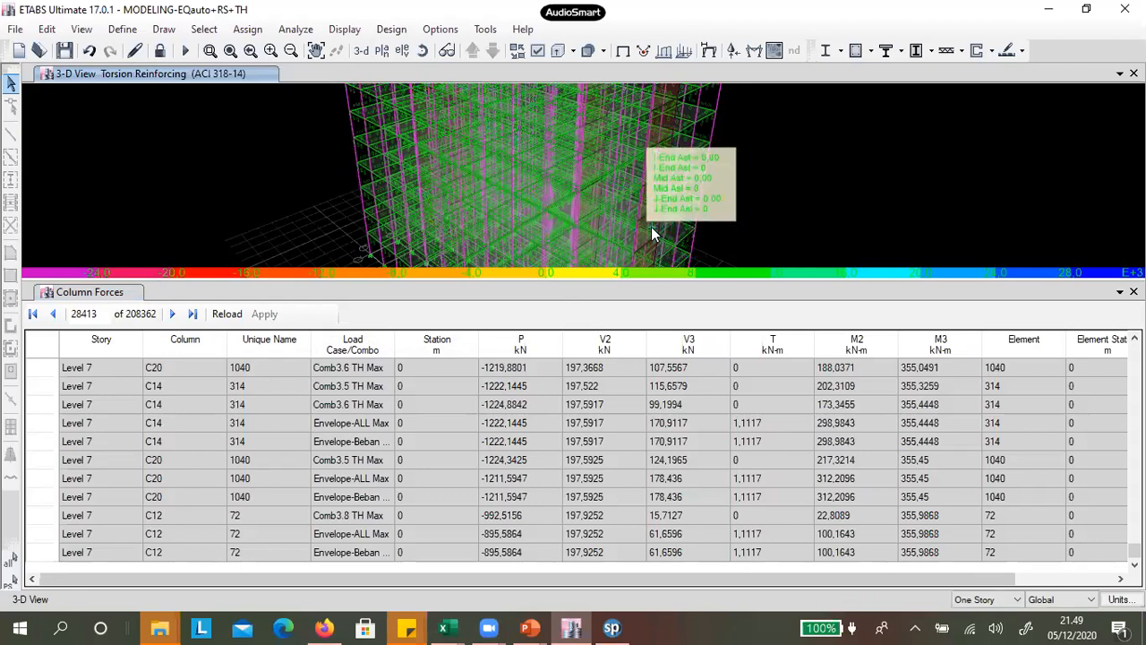
middle_drag(670, 261, 682, 280)
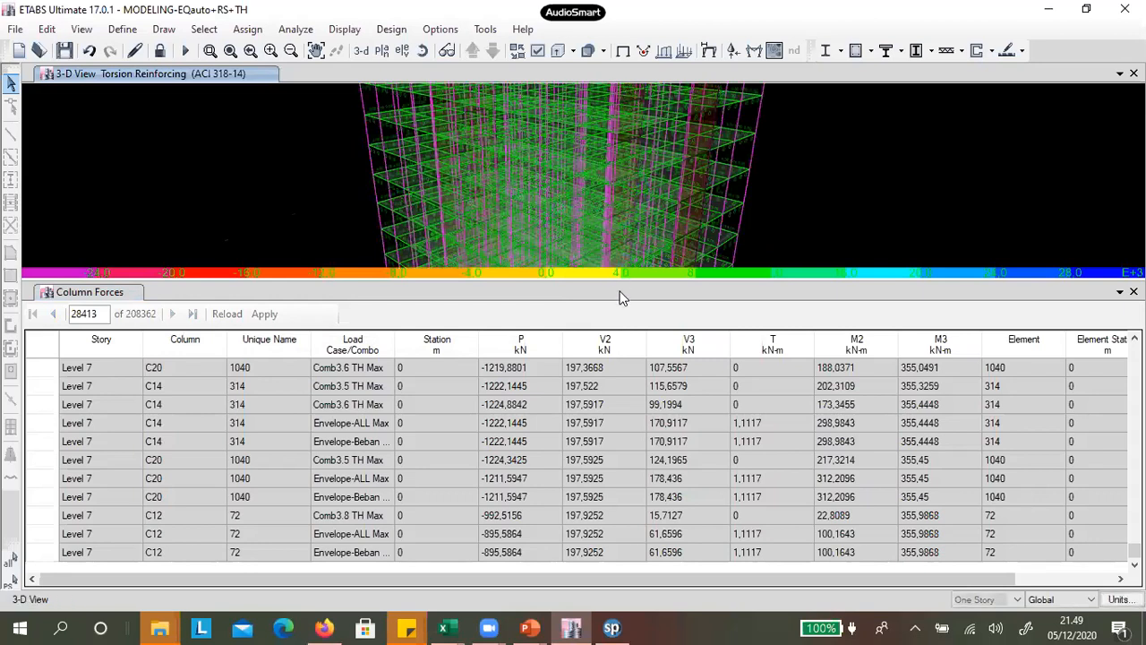
middle_drag(672, 181, 651, 293)
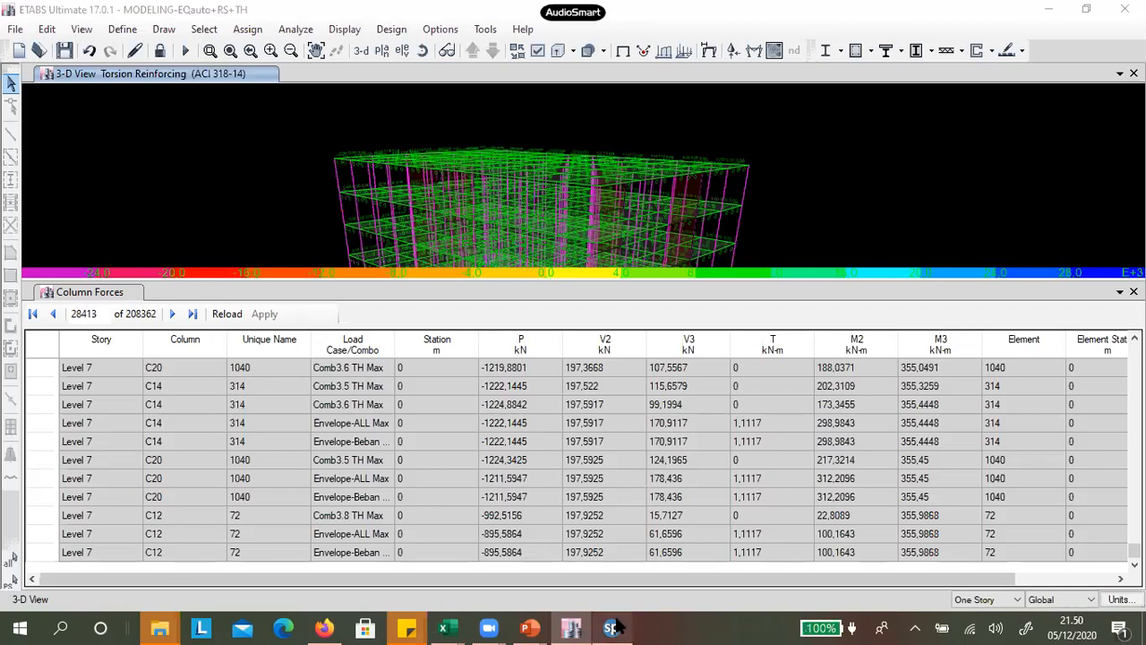
Switch to spColumn to view the column's P-M interaction diagram
mouse_move(618, 629)
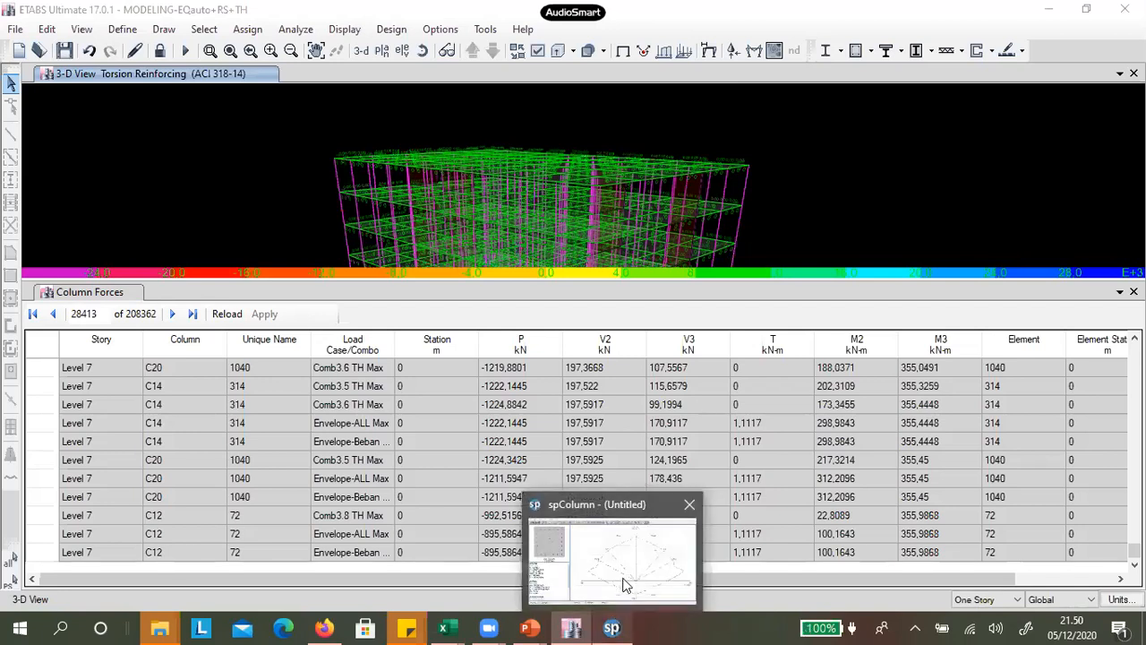